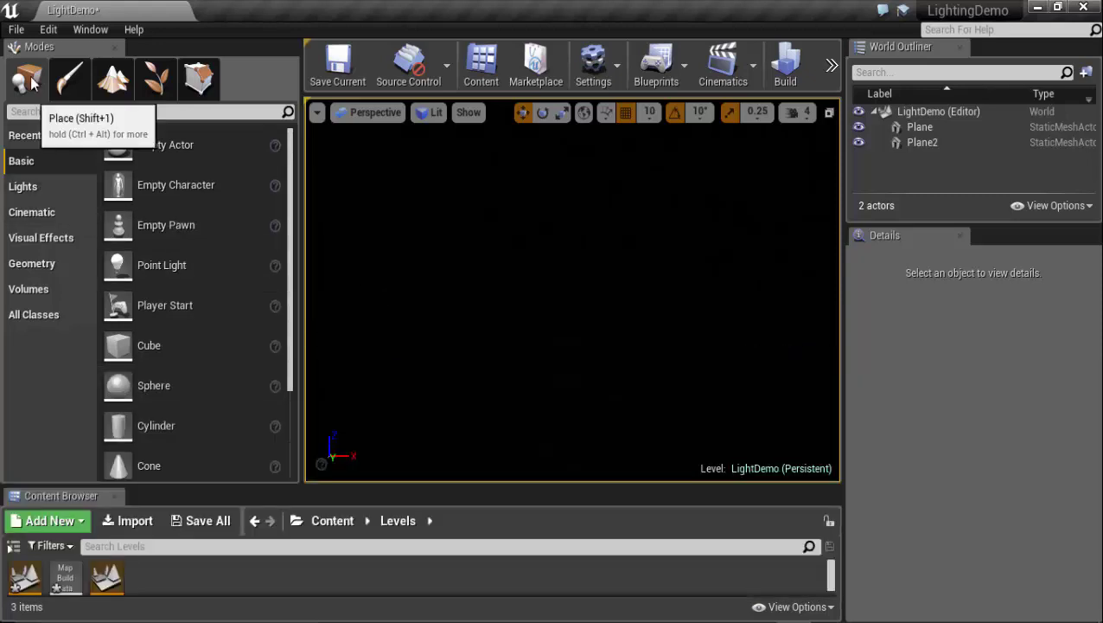
# Step: Add a point light to the level and move it over the middle of the floor plane using the top view
pyautogui.click(27, 190)
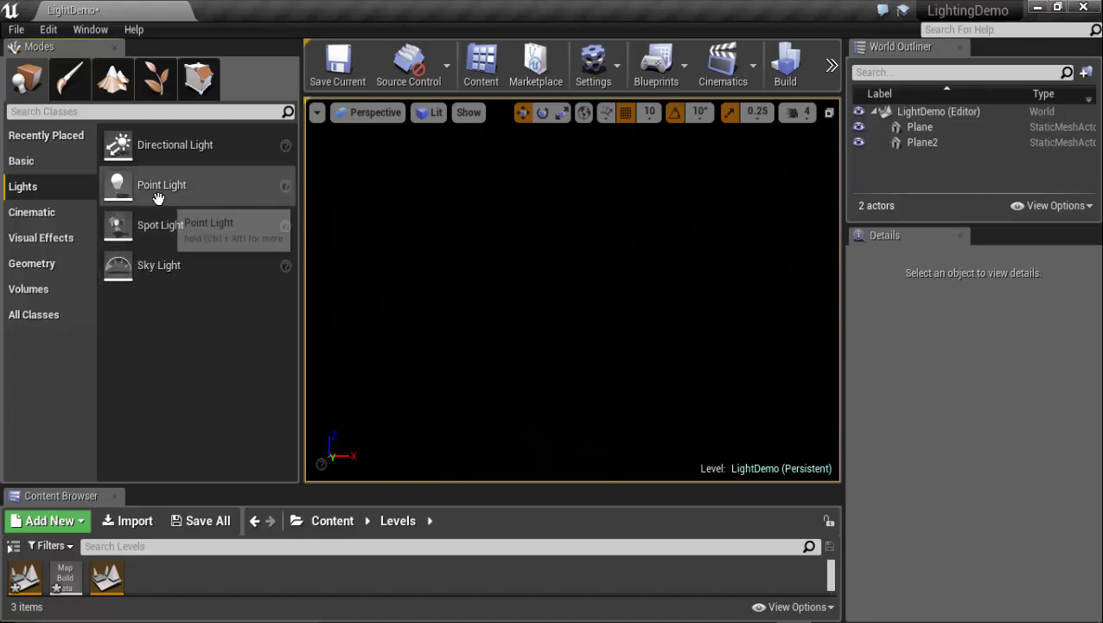
pyautogui.moveTo(160, 184); pyautogui.dragTo(564, 318)
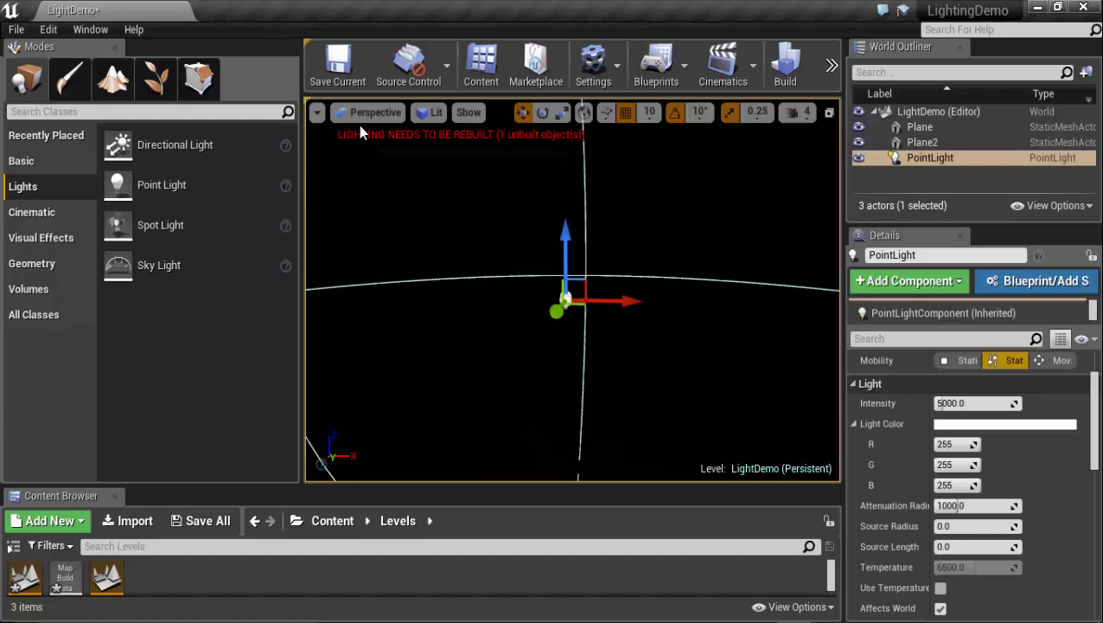
pyautogui.click(370, 113)
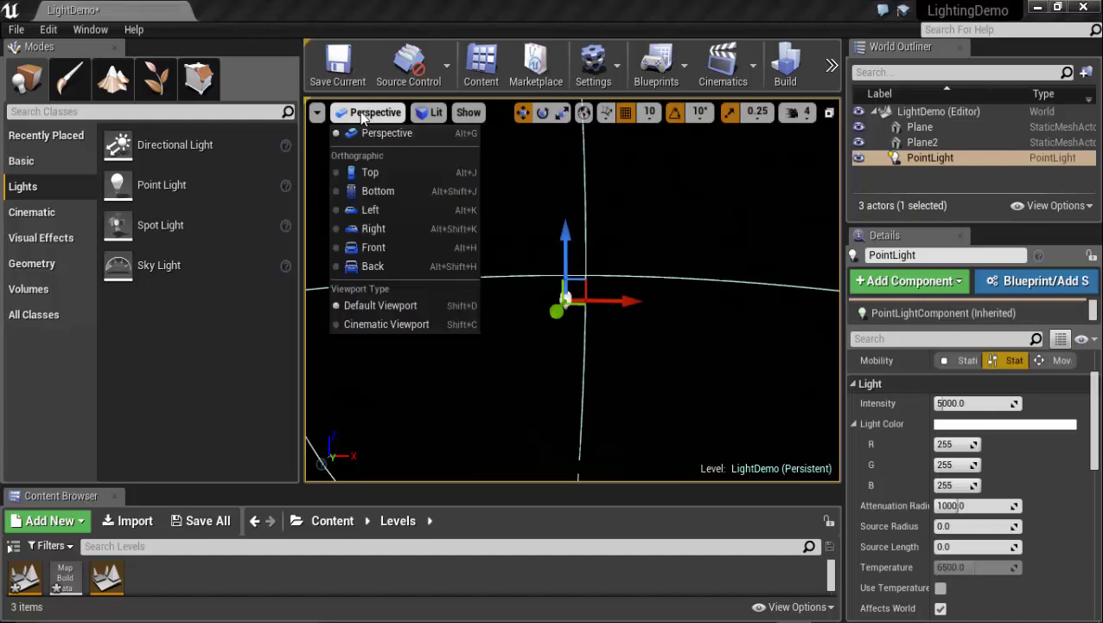
pyautogui.click(369, 174)
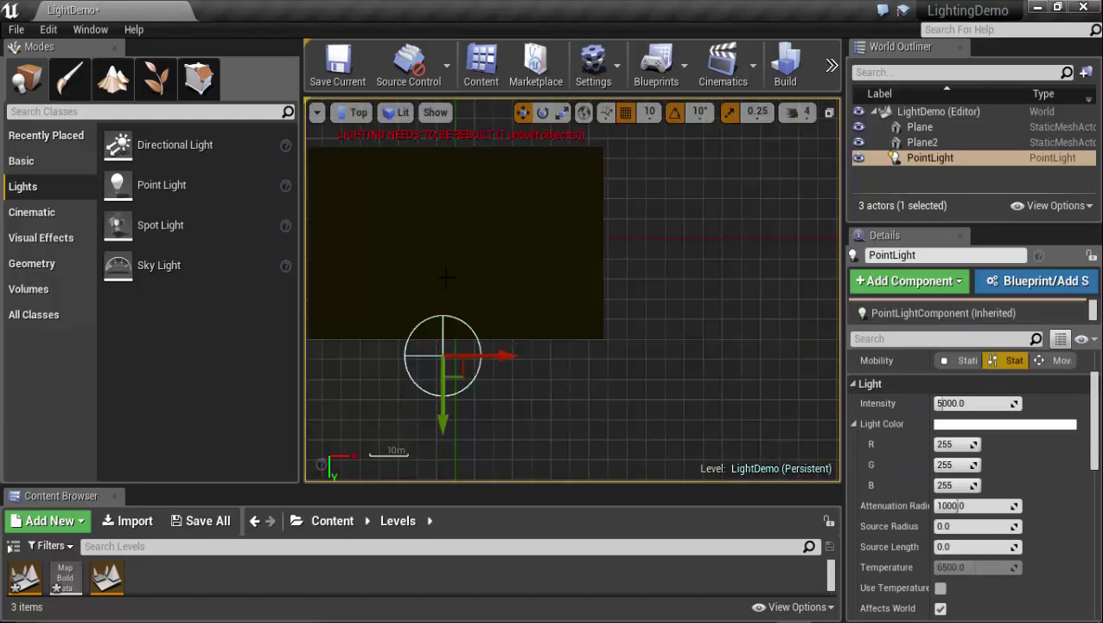
pyautogui.moveTo(443, 421); pyautogui.dragTo(441, 298)
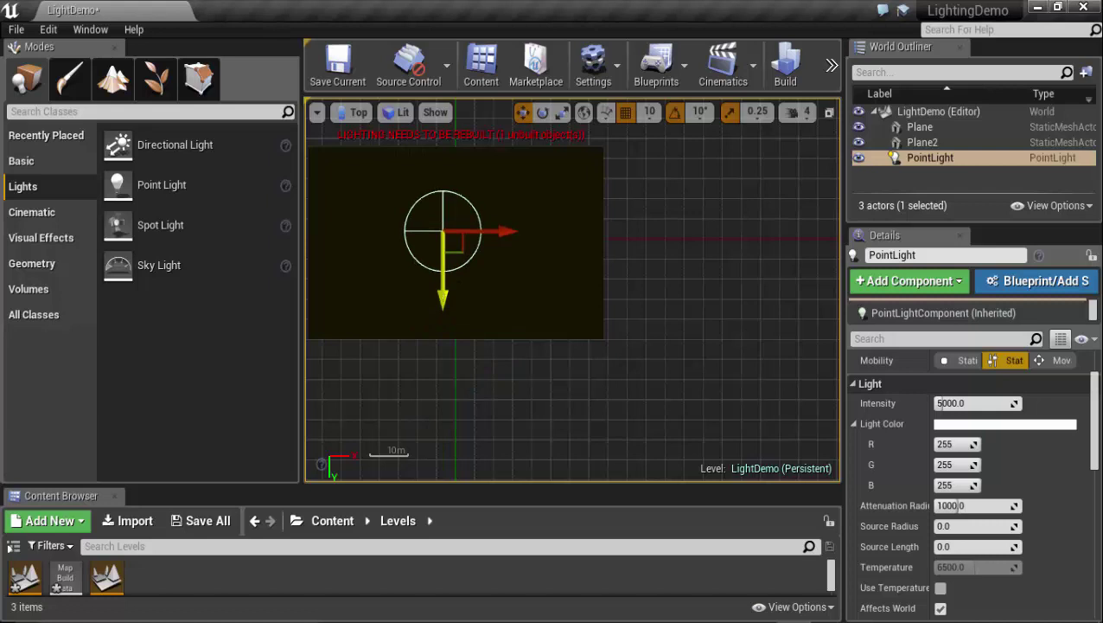
# Step: Check the point light's placement in the front view and then up close in the perspective view
pyautogui.click(365, 113)
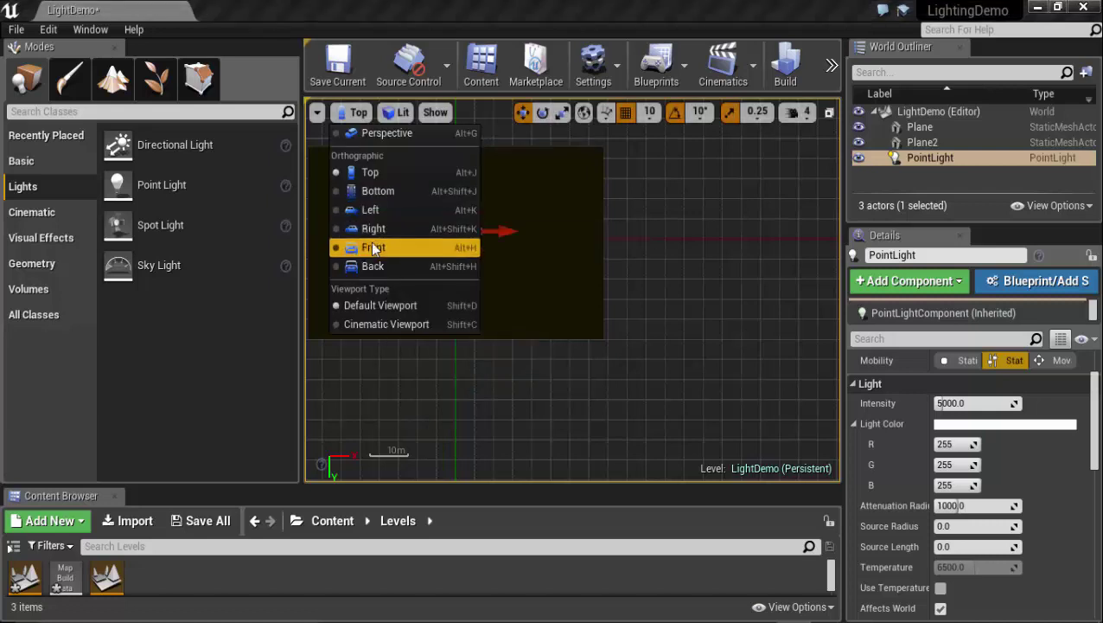
pyautogui.click(369, 248)
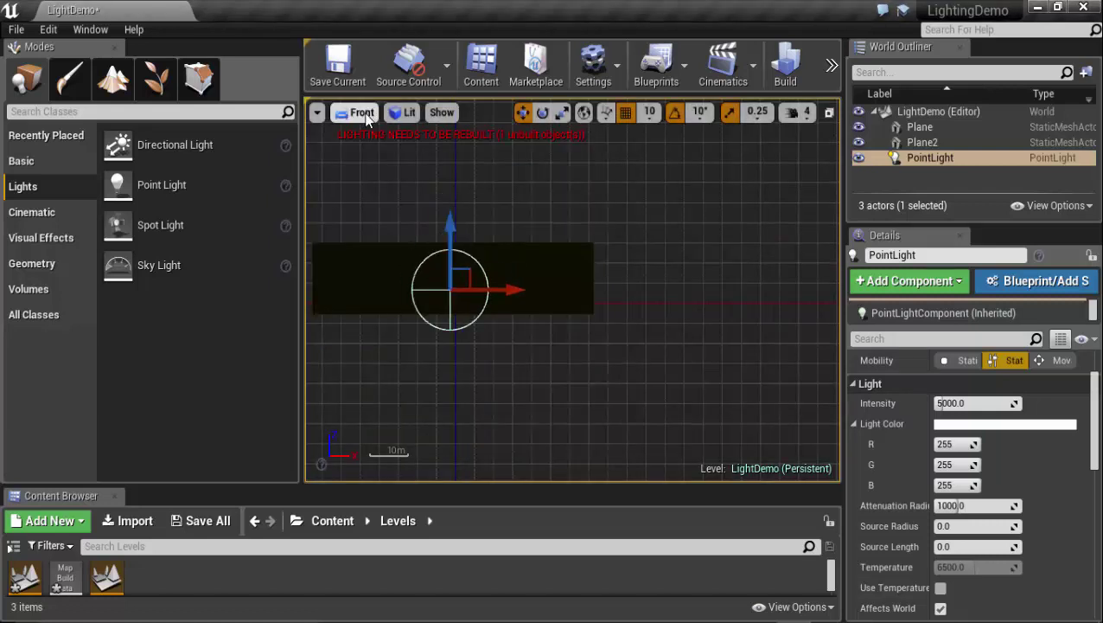
pyautogui.click(363, 112)
pyautogui.click(367, 137)
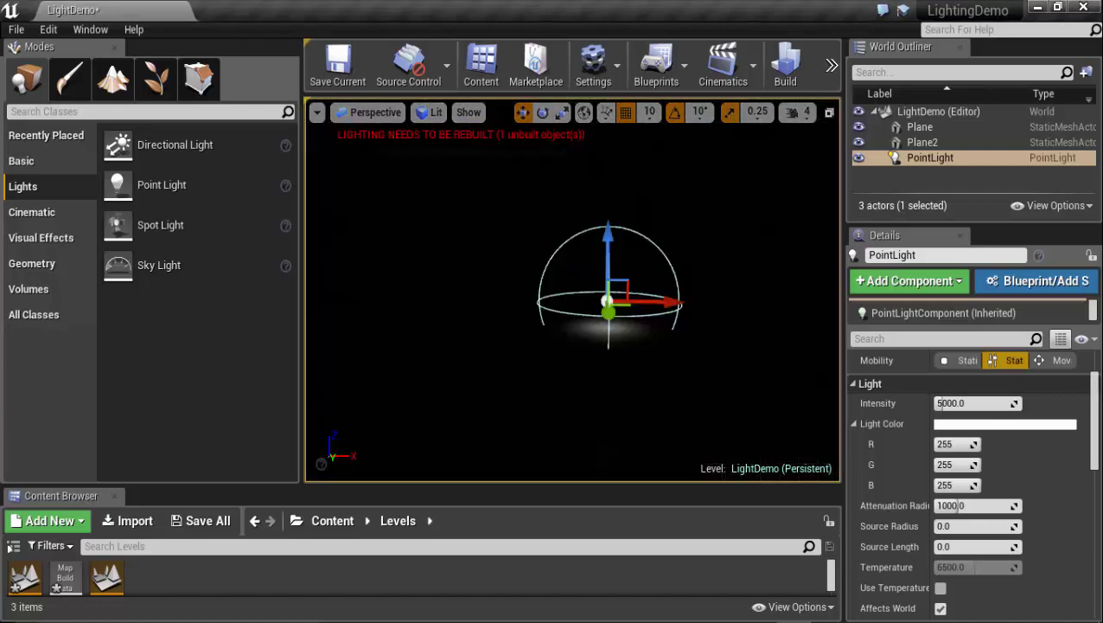
pyautogui.scroll(5, 594, 360)
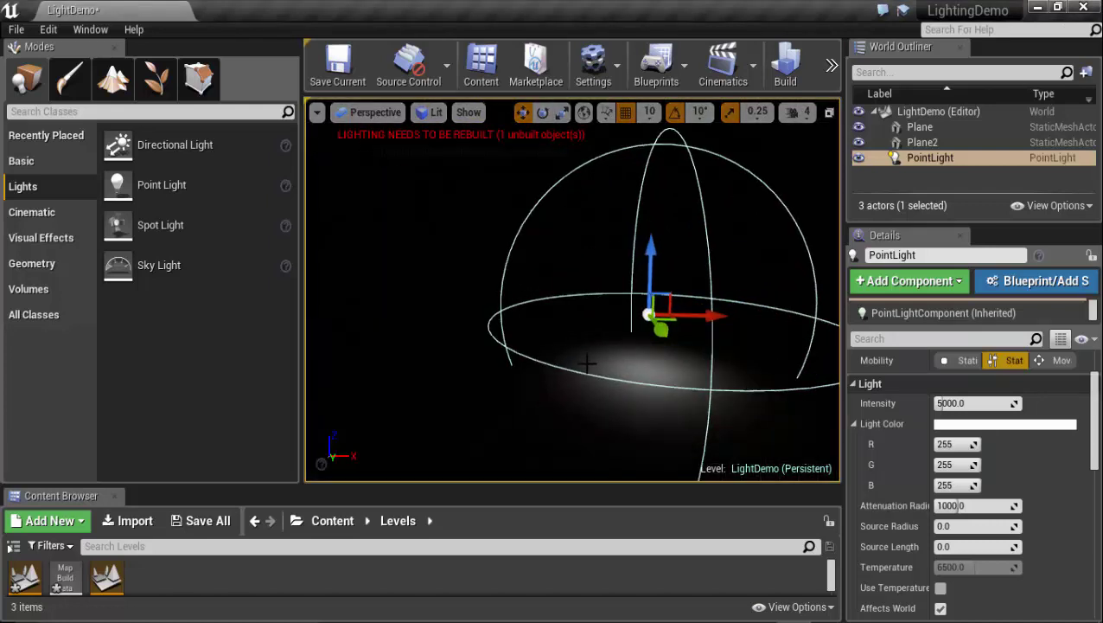
pyautogui.moveTo(584, 365)
pyautogui.mouseDown(button='right')
pyautogui.moveTo(605, 366)
pyautogui.moveTo(585, 359)
pyautogui.moveTo(592, 386)
pyautogui.moveTo(587, 361)
pyautogui.mouseUp(button='right')
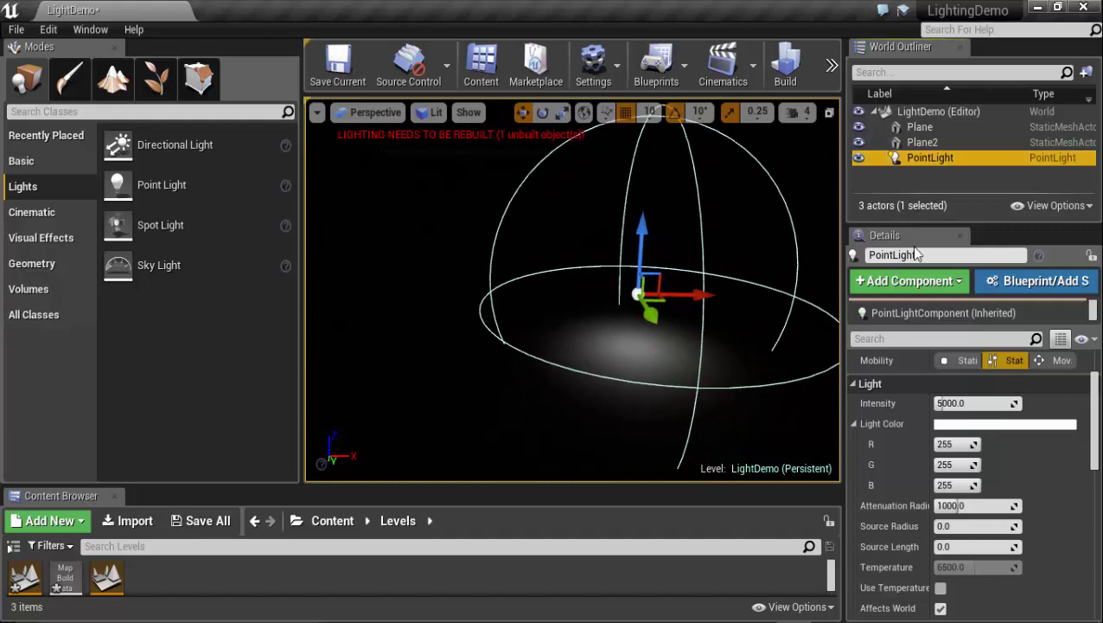
# Step: Enlarge the area for the point light's properties and raise the light's intensity to about 58249
pyautogui.moveTo(919, 223); pyautogui.dragTo(919, 115)
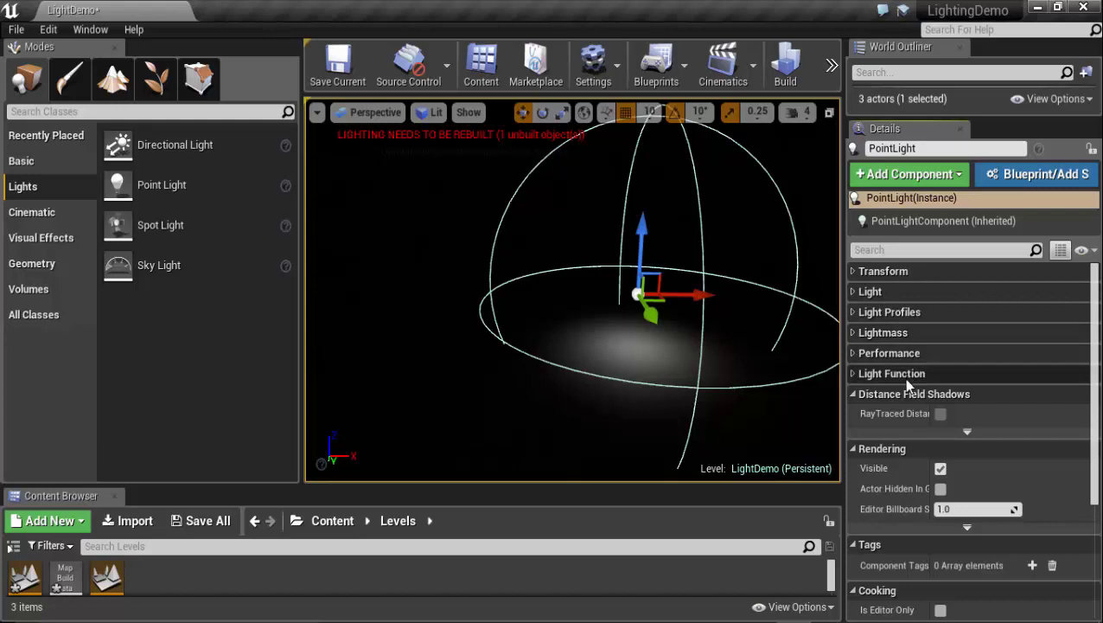
pyautogui.click(861, 272)
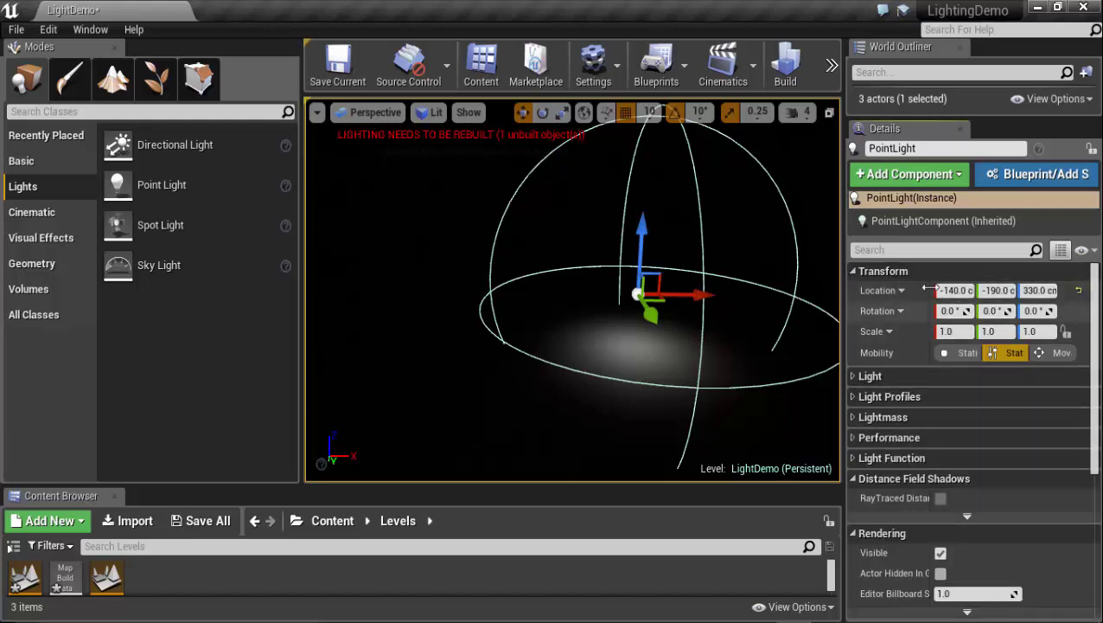
pyautogui.click(880, 272)
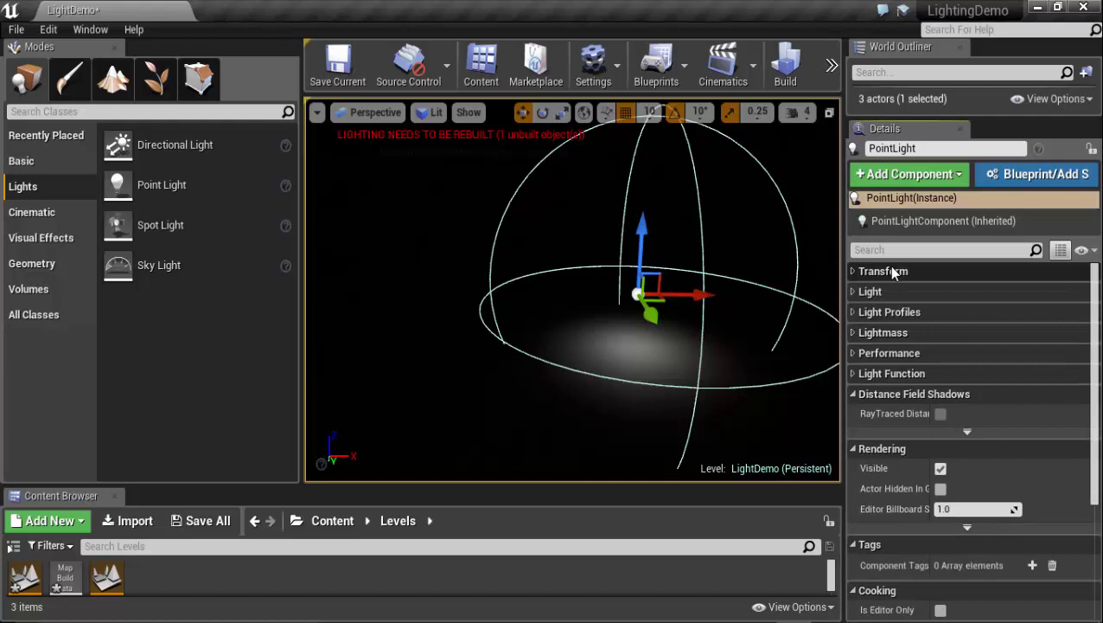
pyautogui.click(889, 290)
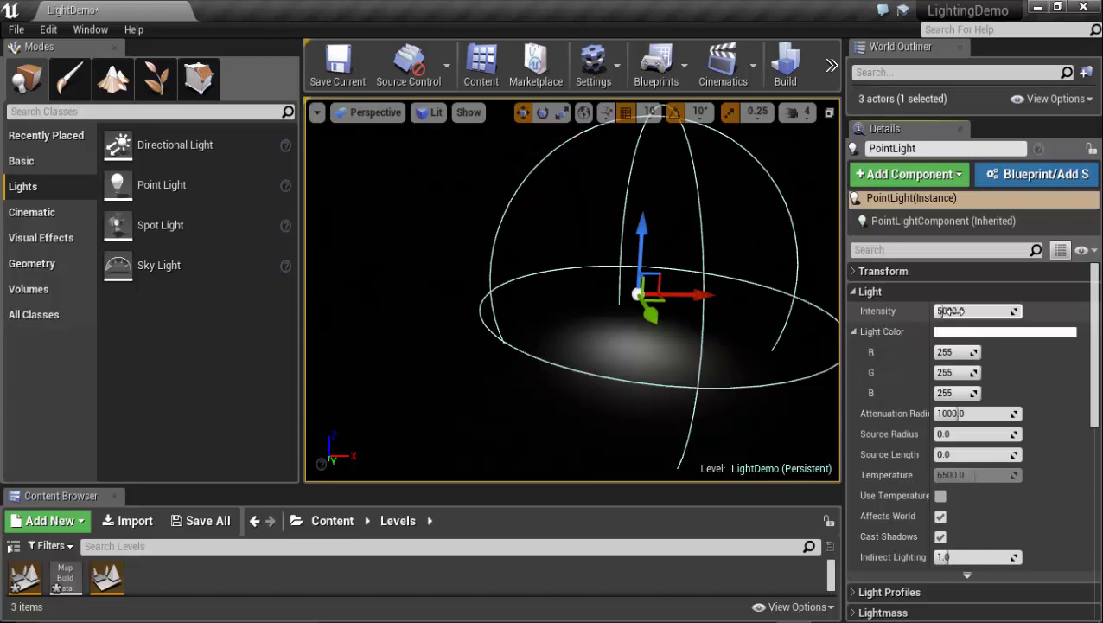
pyautogui.moveTo(950, 310)
pyautogui.mouseDown()
pyautogui.moveTo(1020, 311)
pyautogui.moveTo(947, 310)
pyautogui.mouseUp()
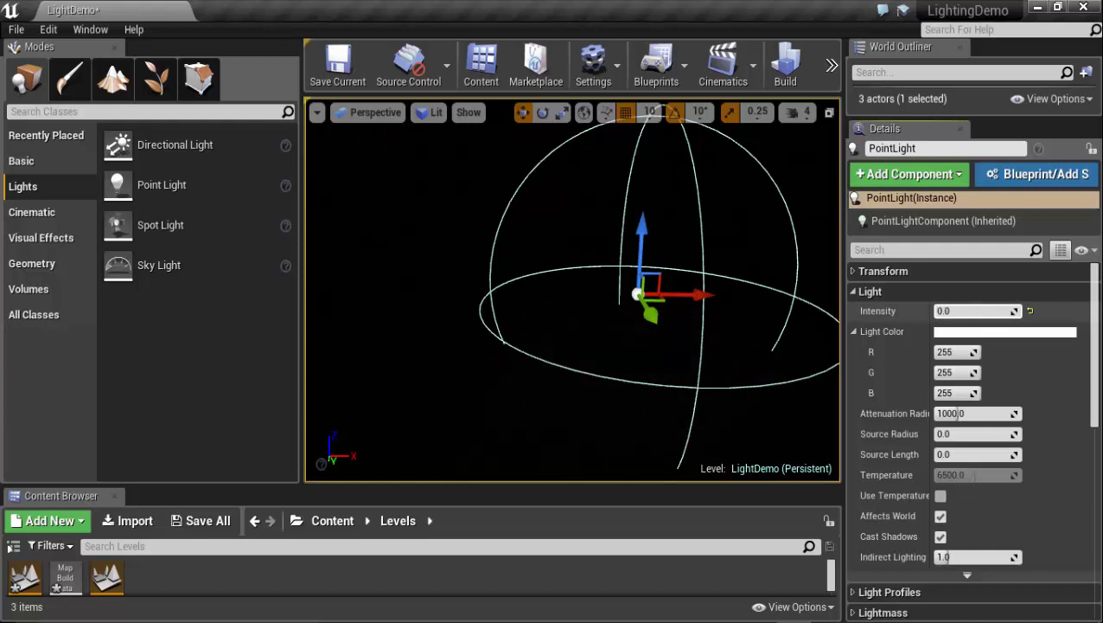
pyautogui.moveTo(946, 310); pyautogui.dragTo(994, 310)
# Step: Change the point light's colour to a blue with R 58, G 97 and B 233
pyautogui.click(949, 337)
pyautogui.moveTo(679, 338); pyautogui.dragTo(665, 268)
pyautogui.moveTo(806, 436); pyautogui.dragTo(818, 437)
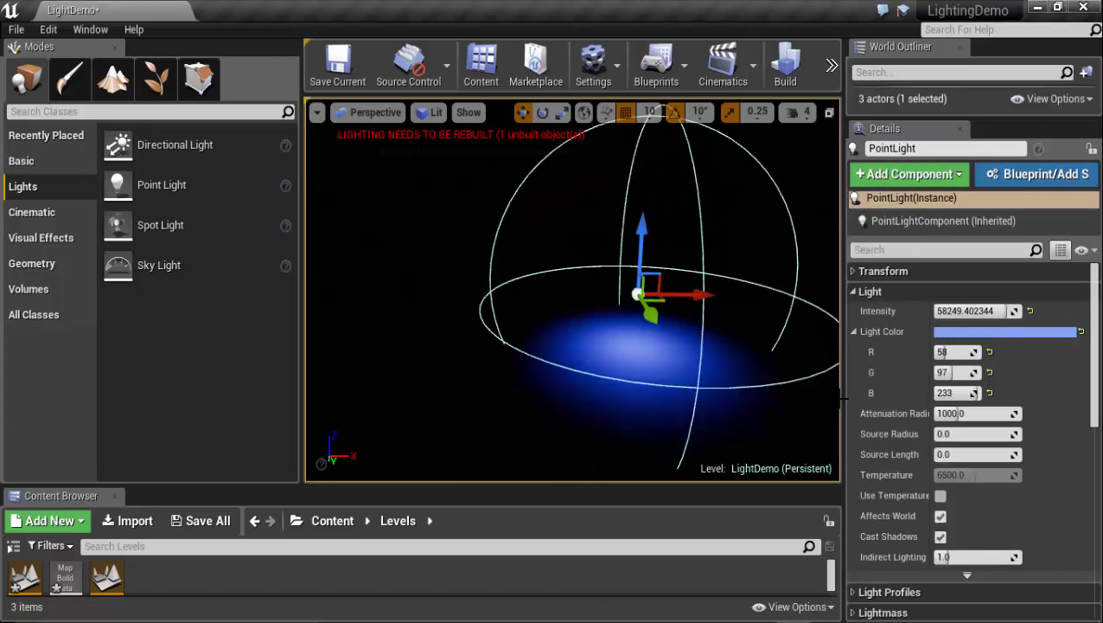
pyautogui.click(891, 332)
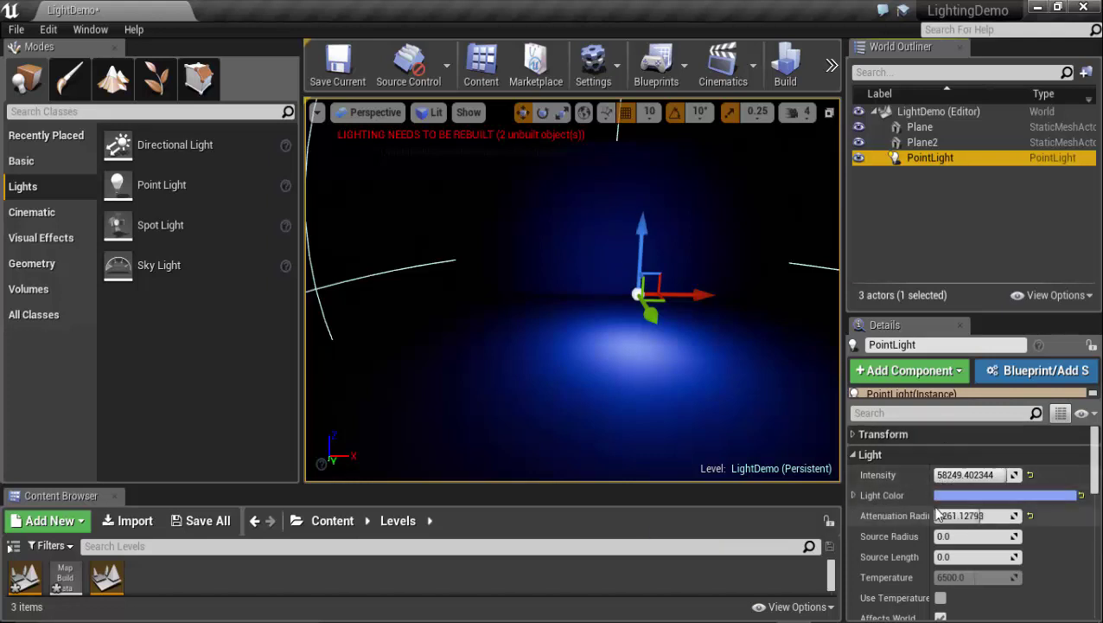
# Step: Try a smaller attenuation radius of about 803 on the point light, then set it to about 2261
pyautogui.moveTo(978, 516); pyautogui.dragTo(949, 516)
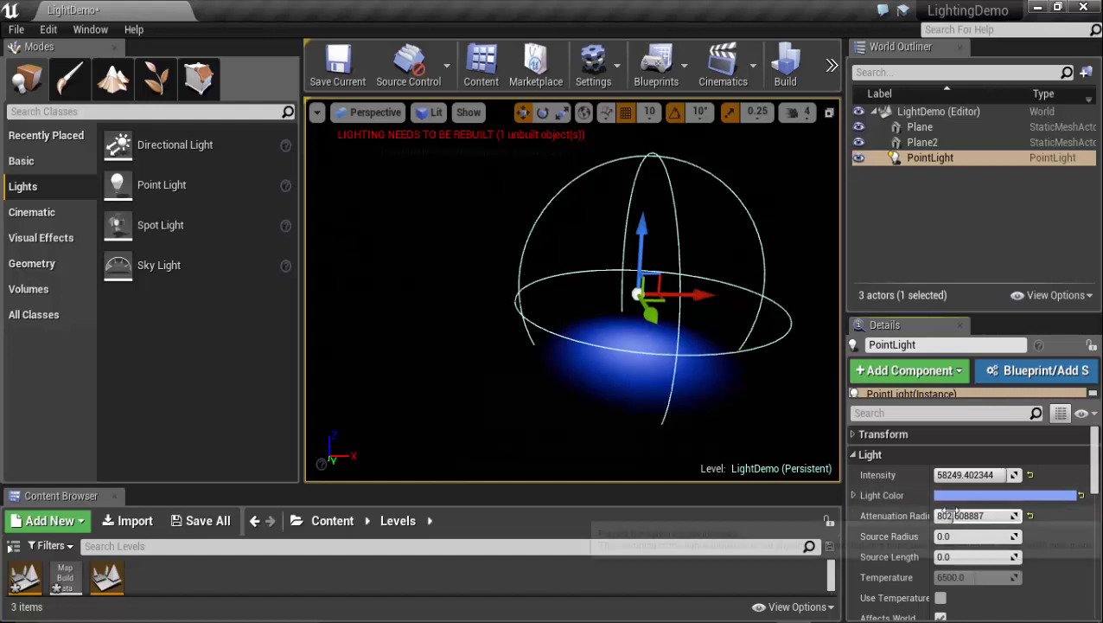
pyautogui.moveTo(951, 517); pyautogui.dragTo(979, 515)
pyautogui.scroll(-2, 649, 361)
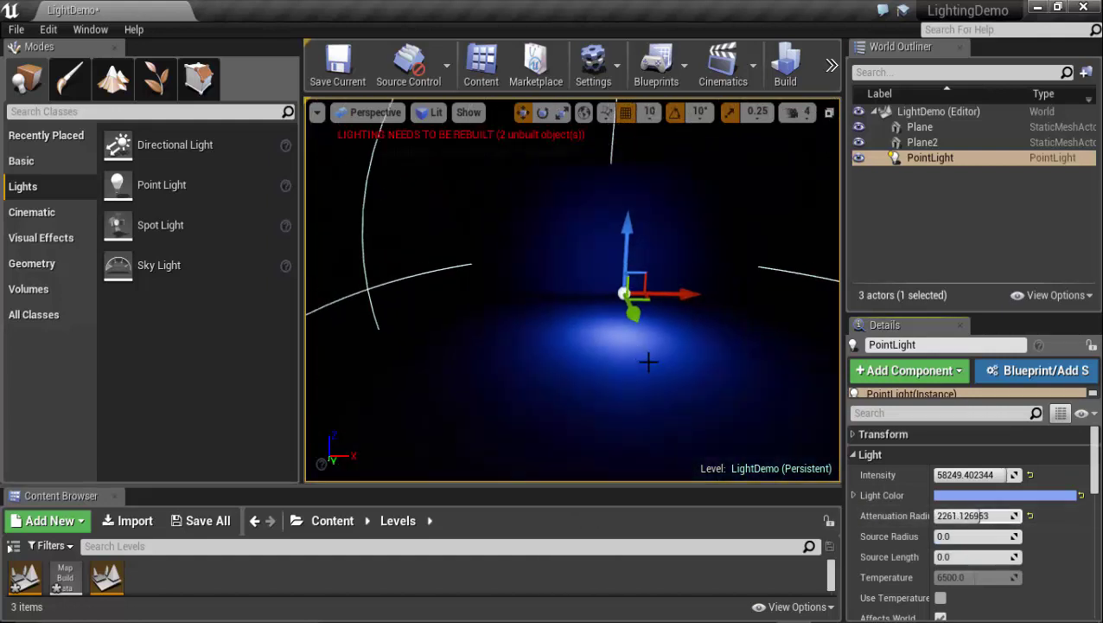
pyautogui.scroll(-5, 649, 361)
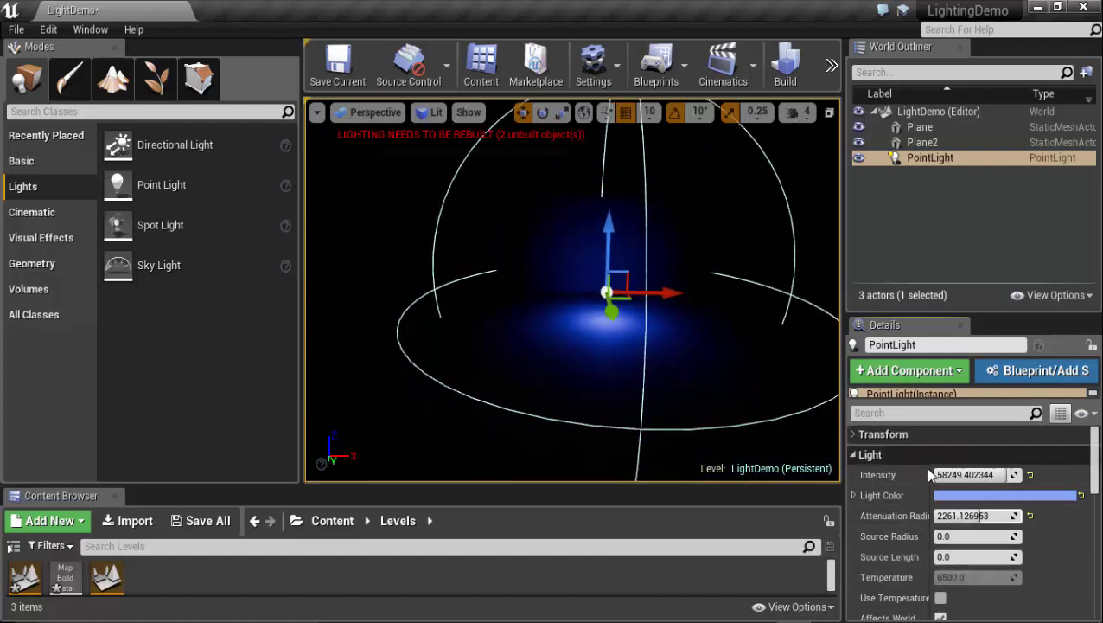
# Step: Set the point light's source length to about 3676 and its source radius to about 770
pyautogui.moveTo(949, 529)
pyautogui.mouseDown()
pyautogui.moveTo(933, 541)
pyautogui.moveTo(972, 536)
pyautogui.moveTo(941, 536)
pyautogui.mouseUp()
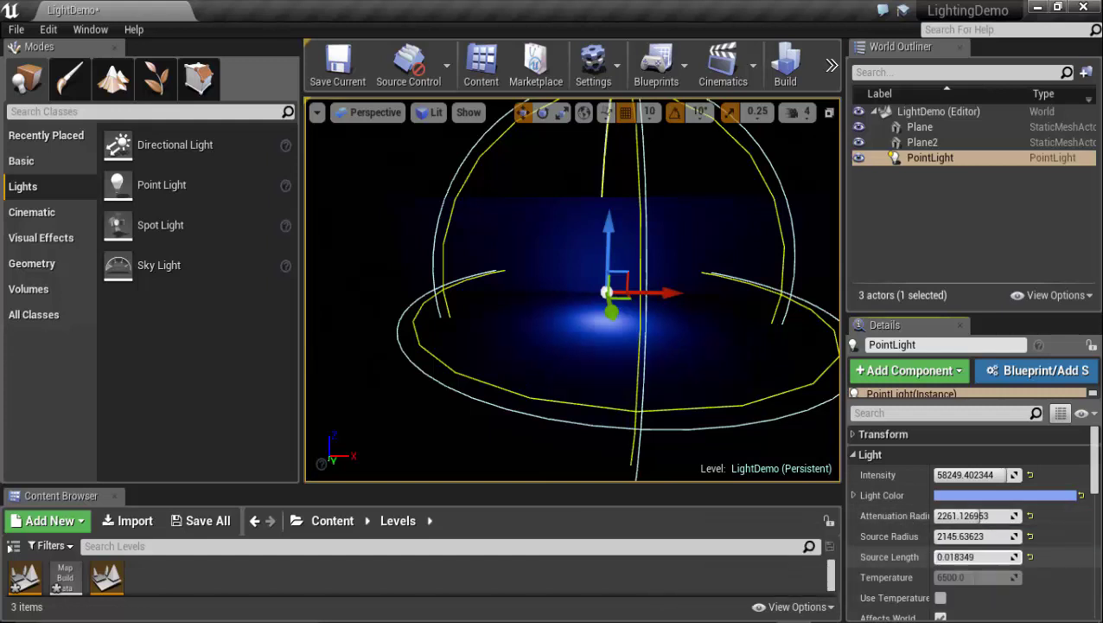
pyautogui.moveTo(960, 557); pyautogui.dragTo(1020, 556)
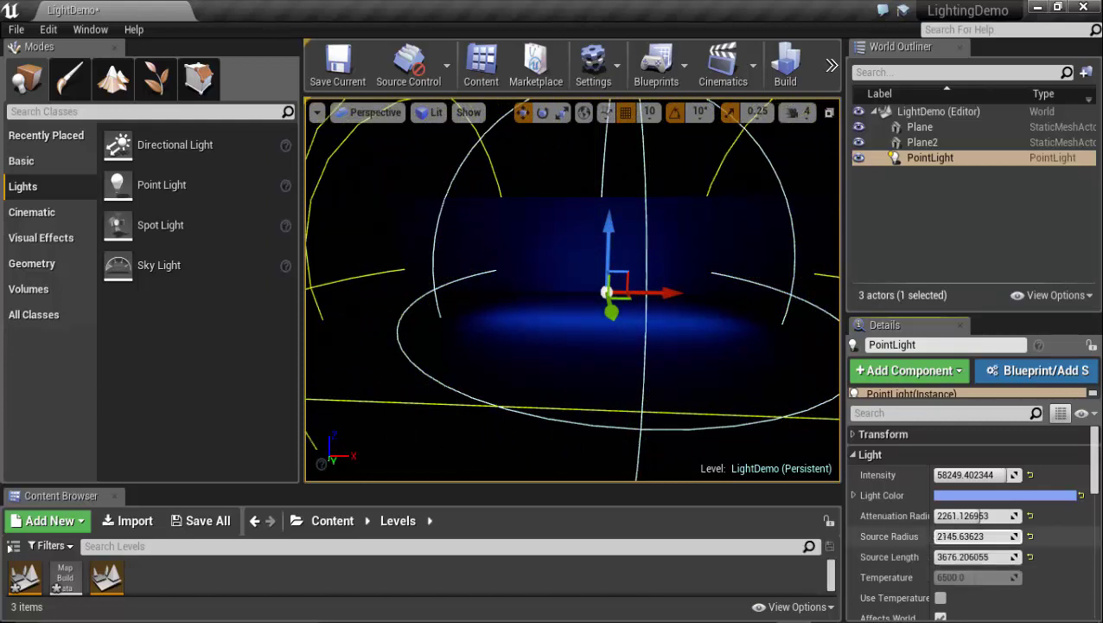
pyautogui.moveTo(977, 536); pyautogui.dragTo(956, 536)
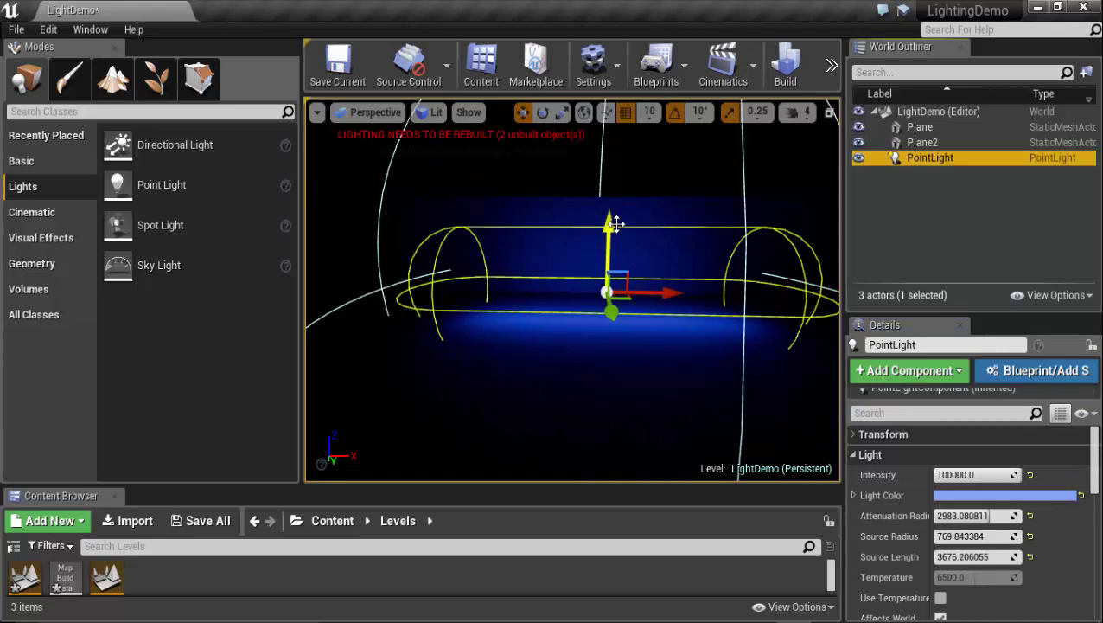
# Step: Lower the point light towards the floor and turn off its Cast Shadows option
pyautogui.moveTo(612, 226); pyautogui.dragTo(611, 269)
pyautogui.scroll(-1, 745, 301)
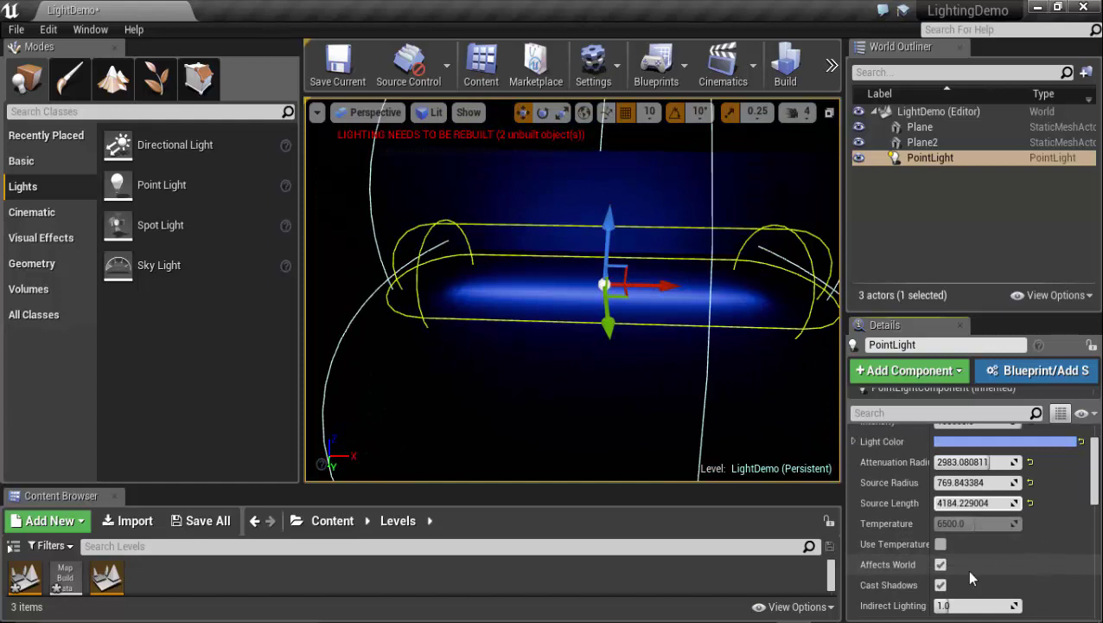
pyautogui.scroll(-3, 964, 571)
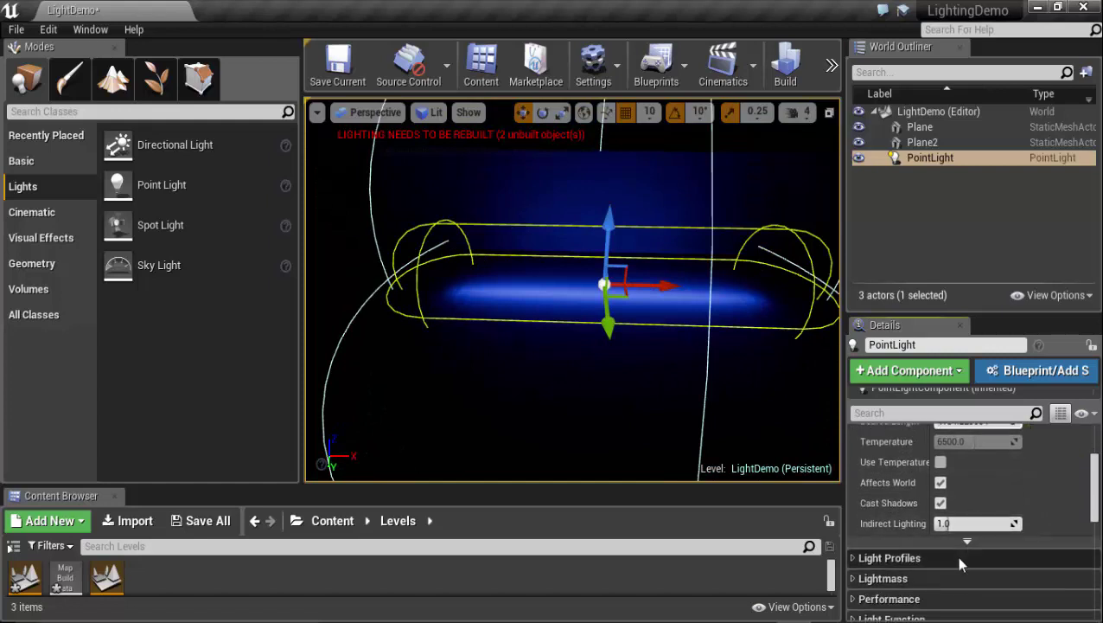
pyautogui.click(941, 503)
pyautogui.click(941, 503)
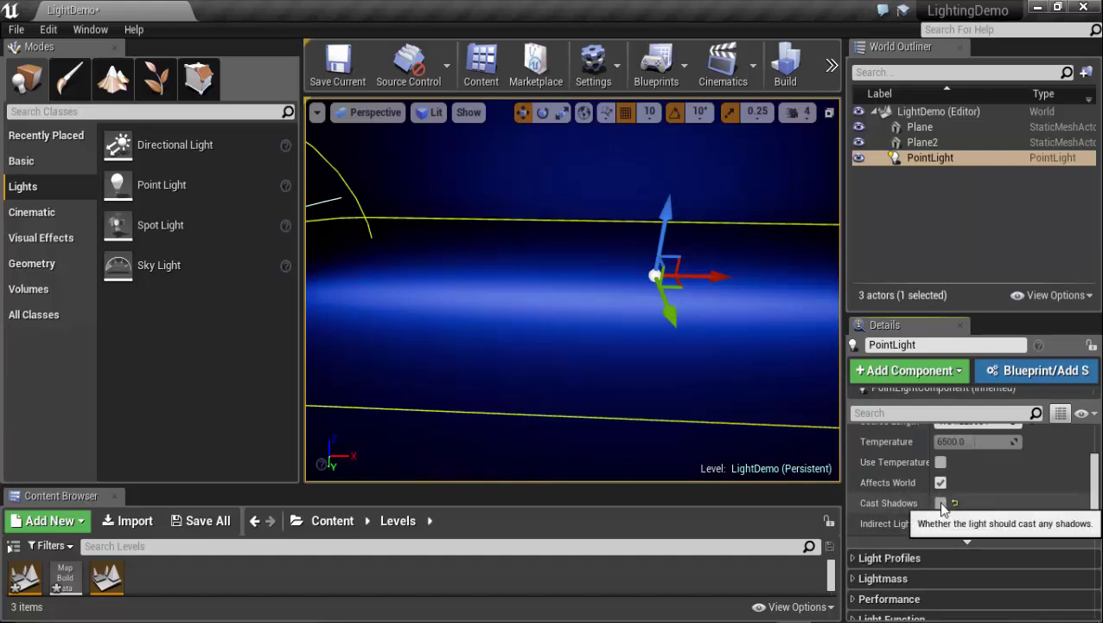
# Step: Expand the point light's Light Profiles settings and open the Texture/IES folder in an enlarged Content Browser
pyautogui.scroll(-2, 934, 523)
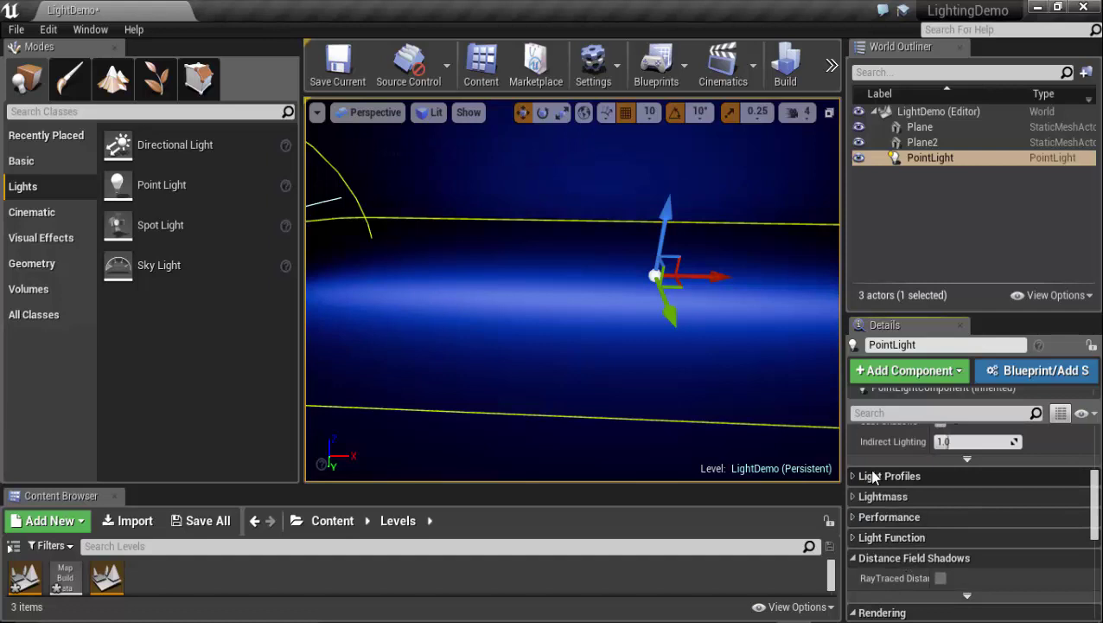
pyautogui.click(899, 477)
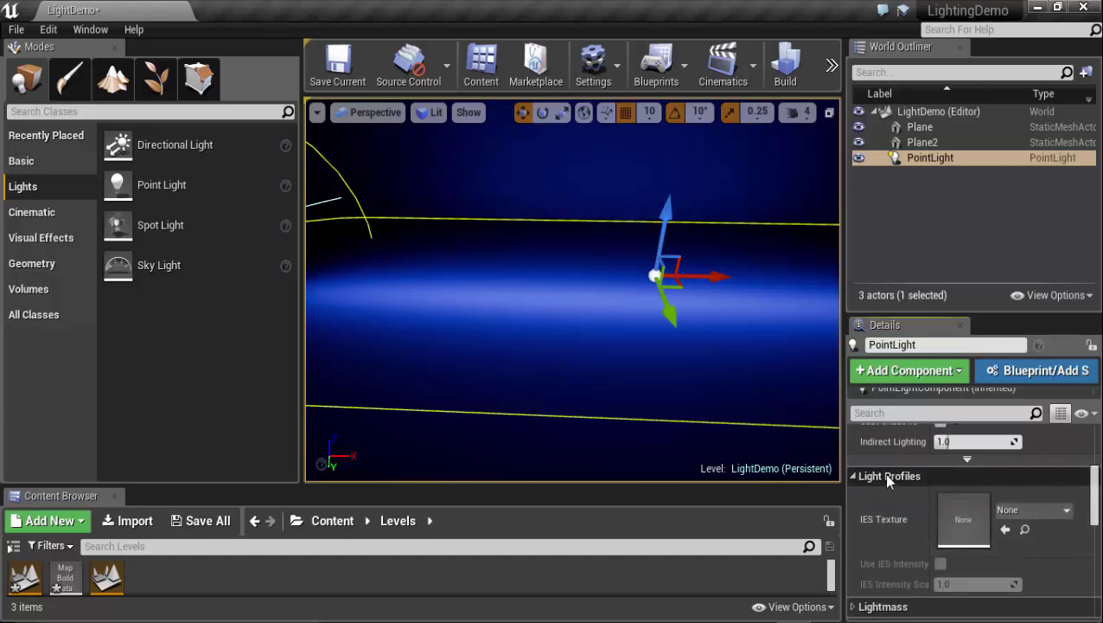
pyautogui.scroll(-1, 887, 484)
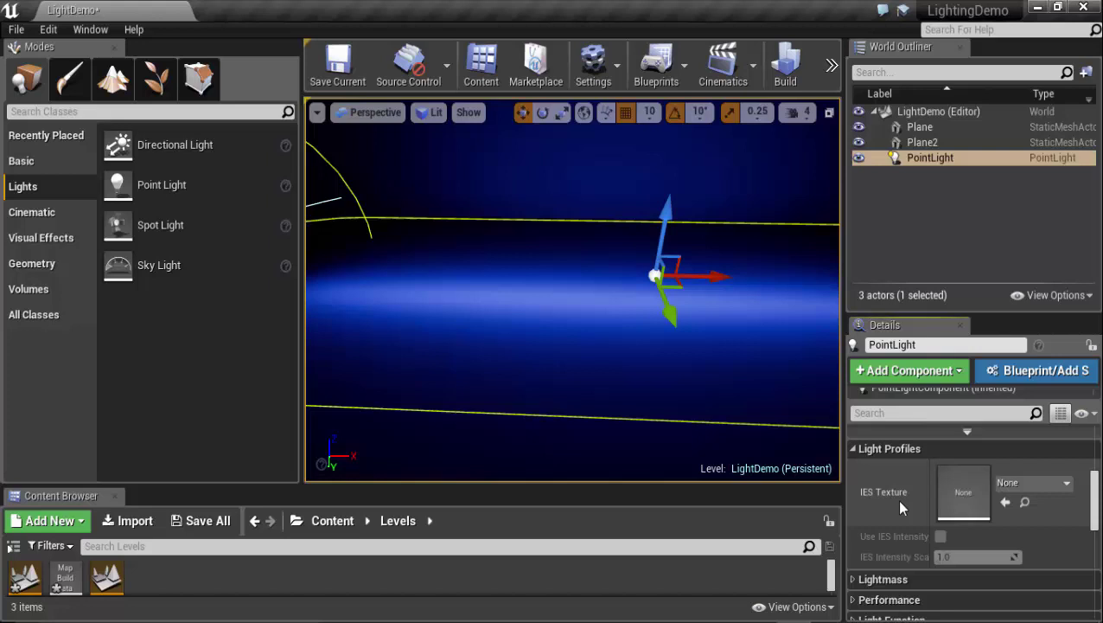
pyautogui.moveTo(264, 484); pyautogui.dragTo(268, 396)
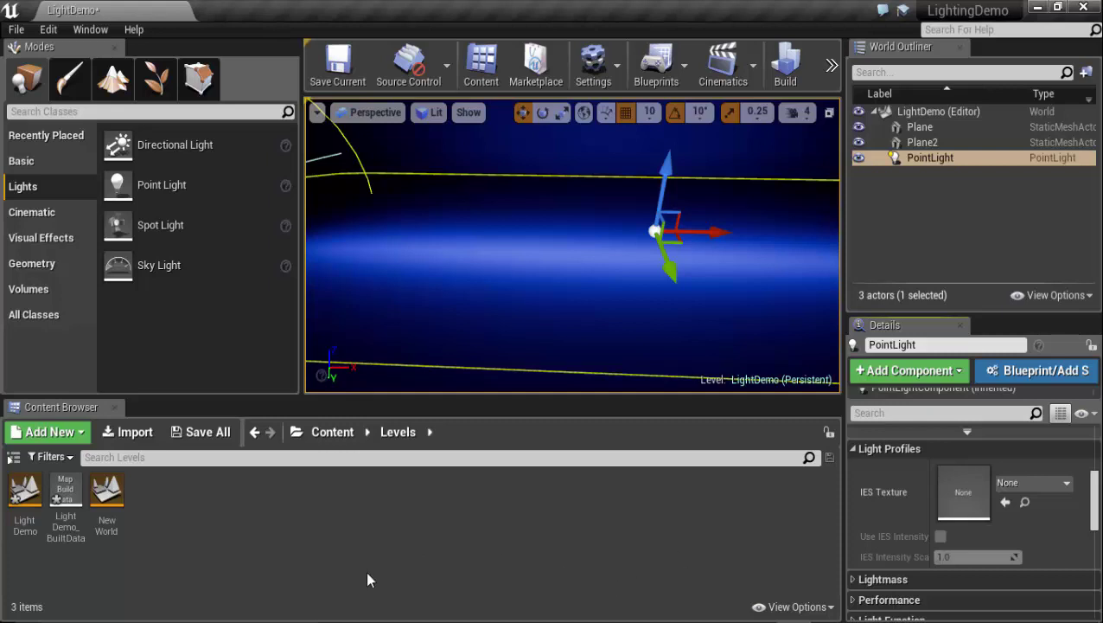
pyautogui.click(346, 435)
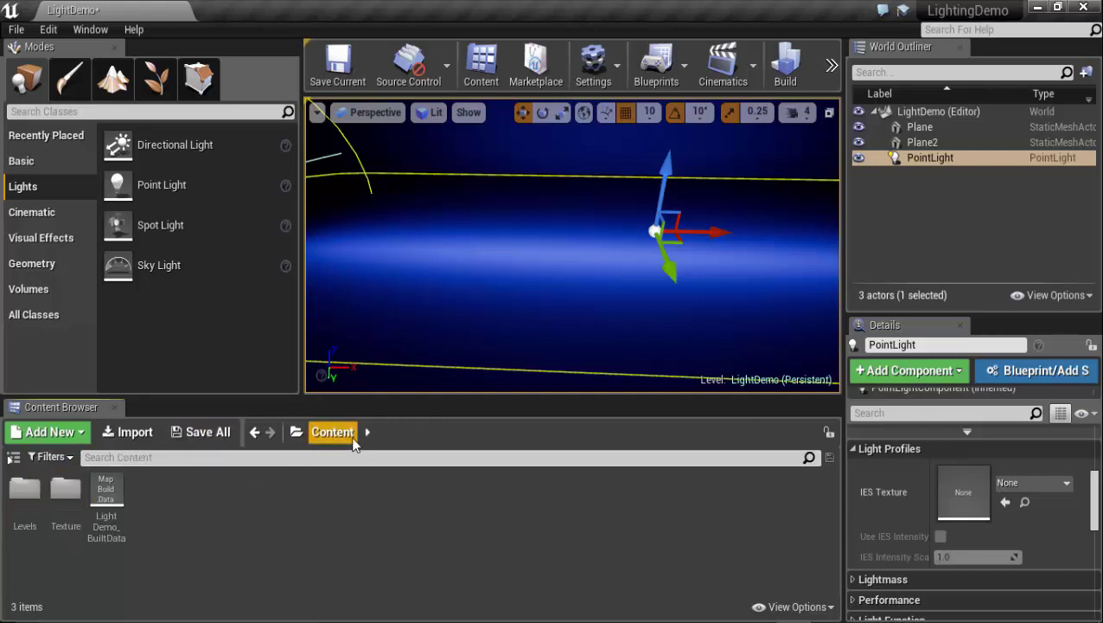
pyautogui.doubleClick(64, 490)
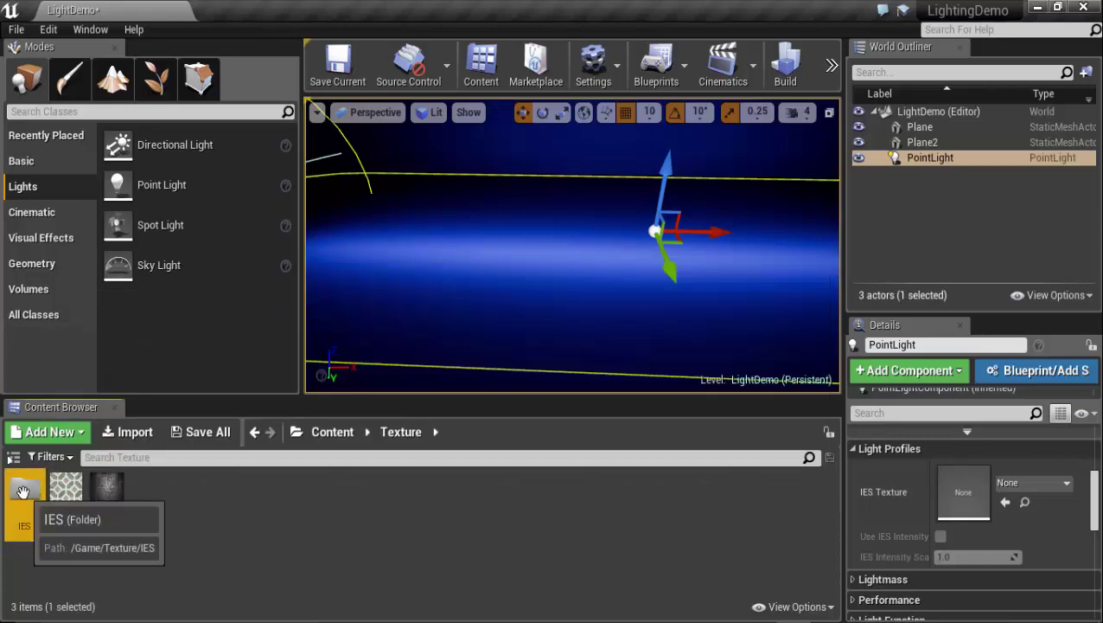
pyautogui.doubleClick(26, 490)
# Step: Assign the Delmar19016 light profile as the point light's IES texture
pyautogui.click(65, 495)
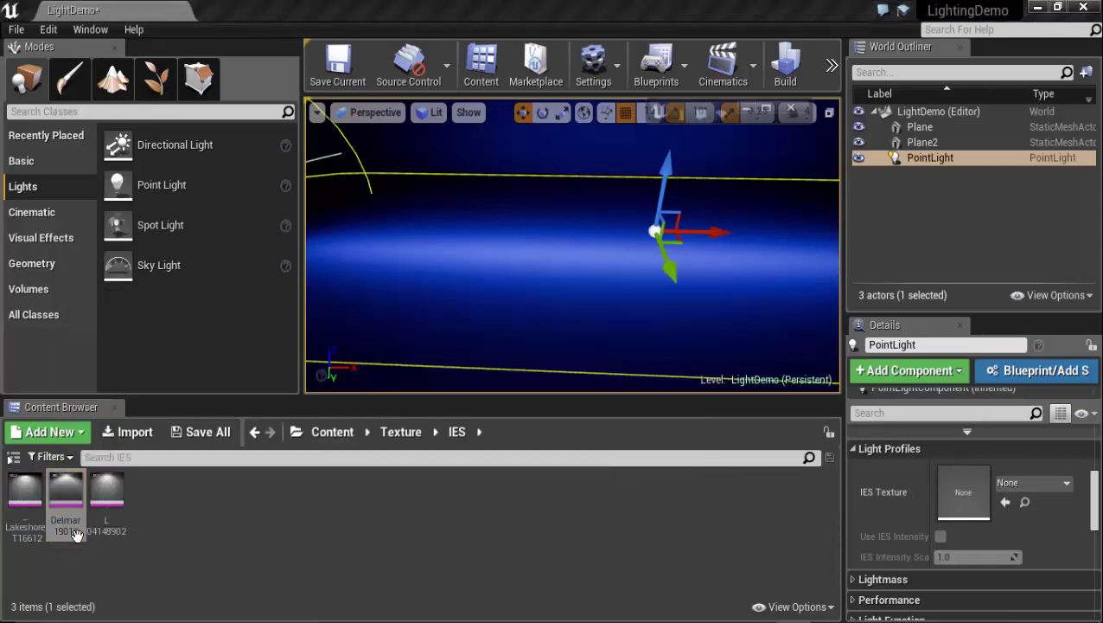
pyautogui.click(1029, 482)
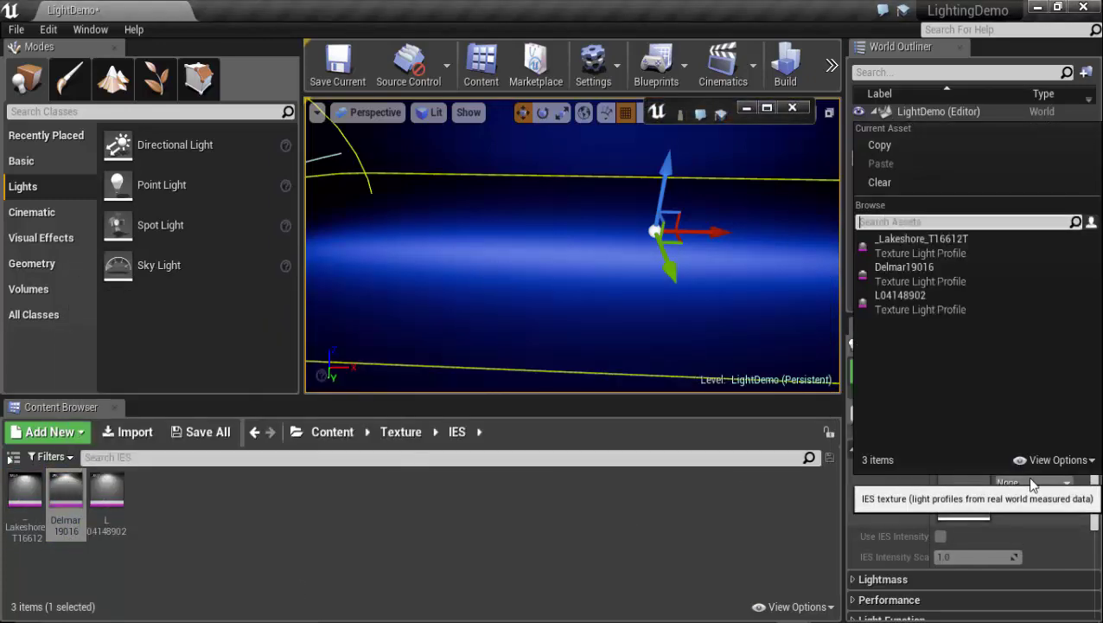
pyautogui.click(965, 267)
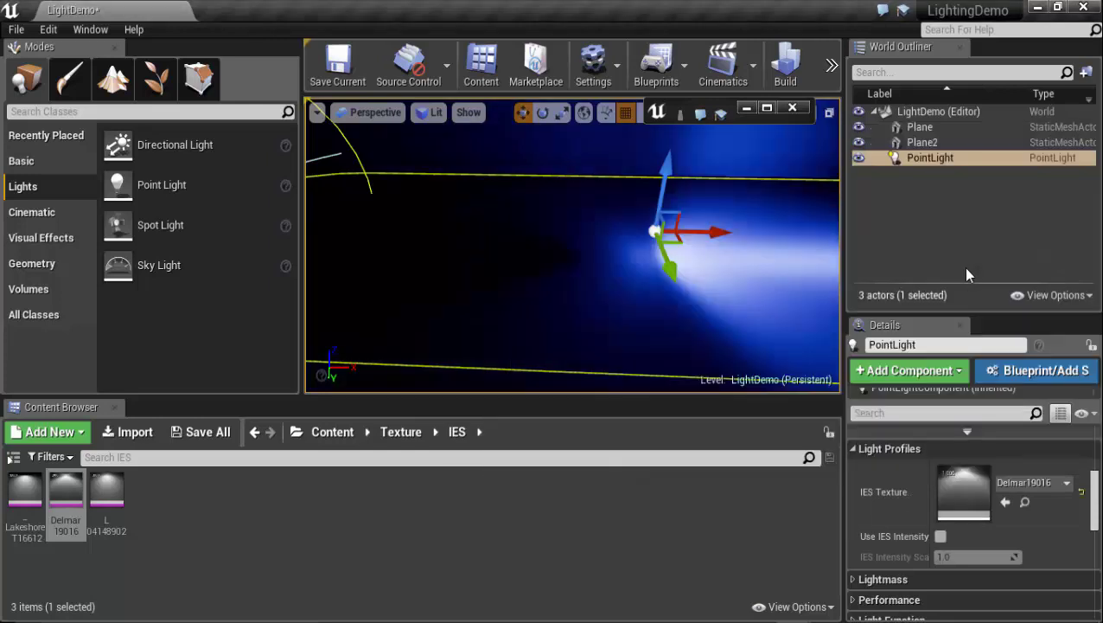
# Step: Examine the light pattern on the floor and the AF-Lighting-Delmar-Table-Lamp.jpg photo in Windows Photo Viewer, and return to Unreal Engine
pyautogui.scroll(-2, 638, 237)
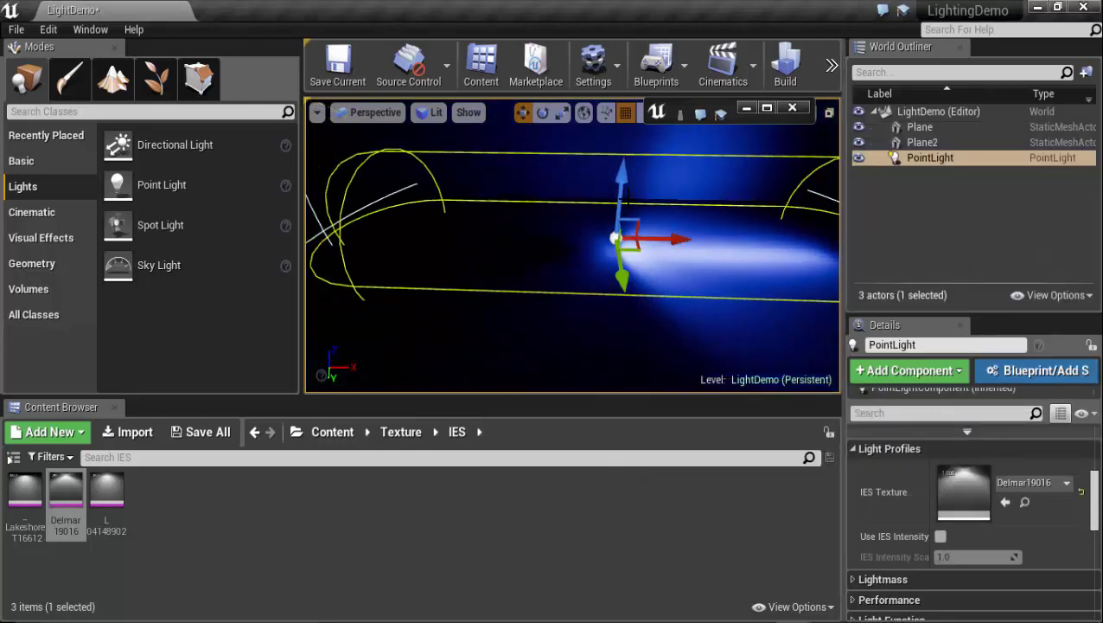
pyautogui.scroll(1, 670, 253)
pyautogui.scroll(-1, 692, 281)
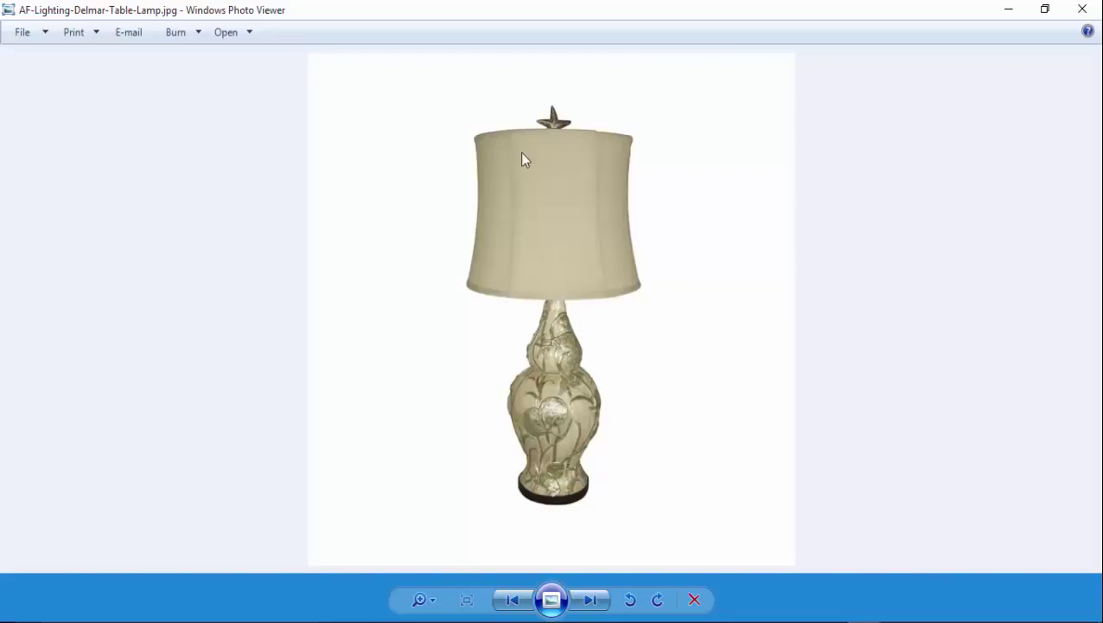
pyautogui.scroll(3, 519, 165)
pyautogui.scroll(-2, 1031, 421)
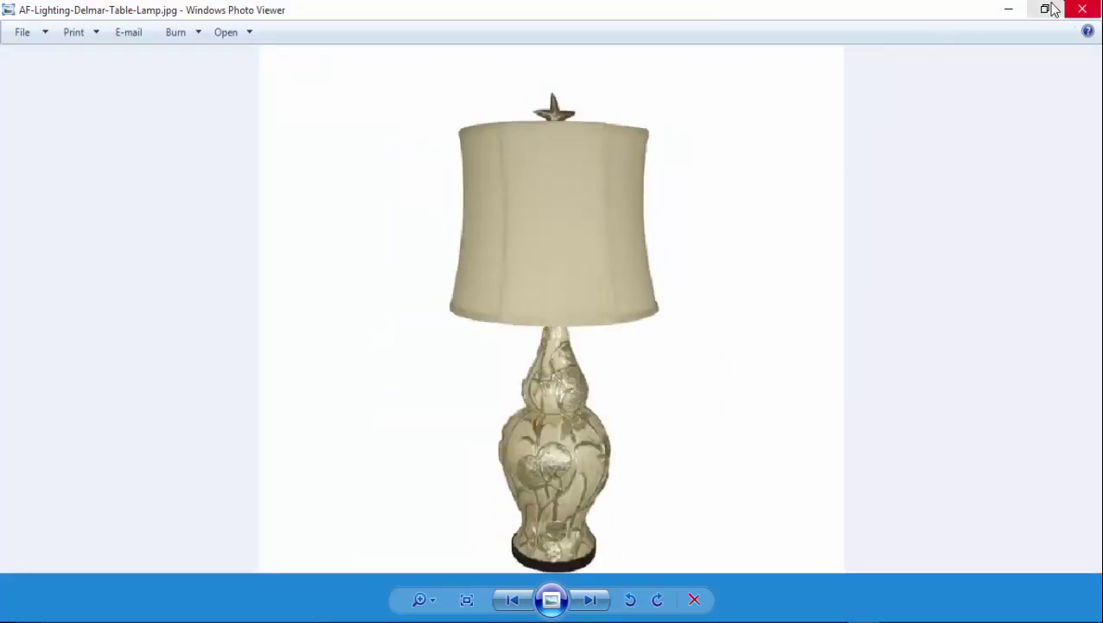
pyautogui.click(1005, 14)
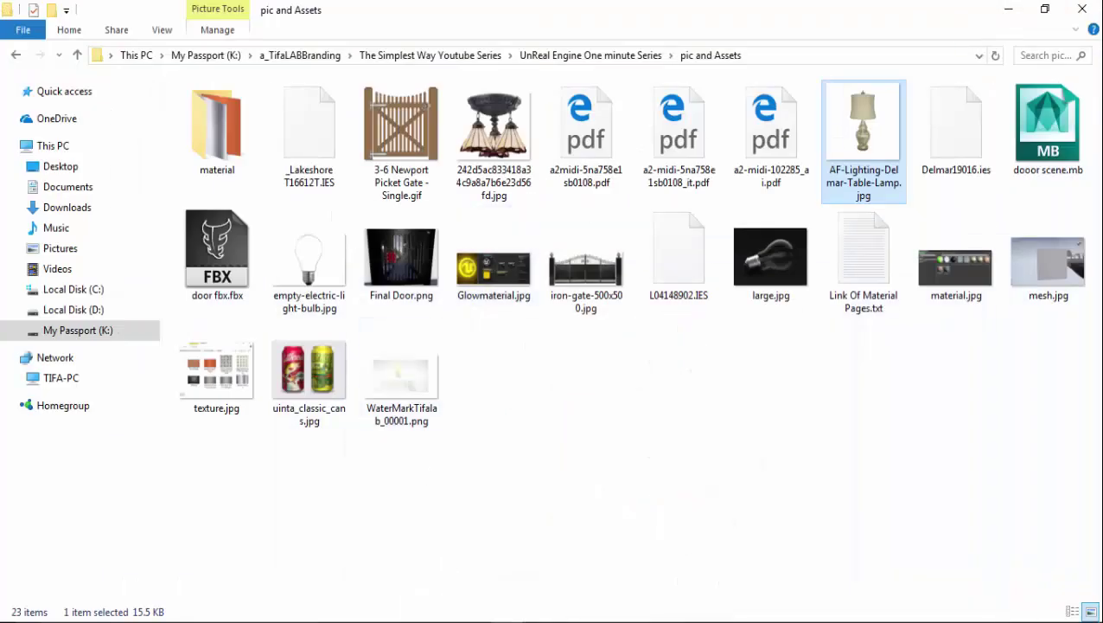
pyautogui.click(637, 619)
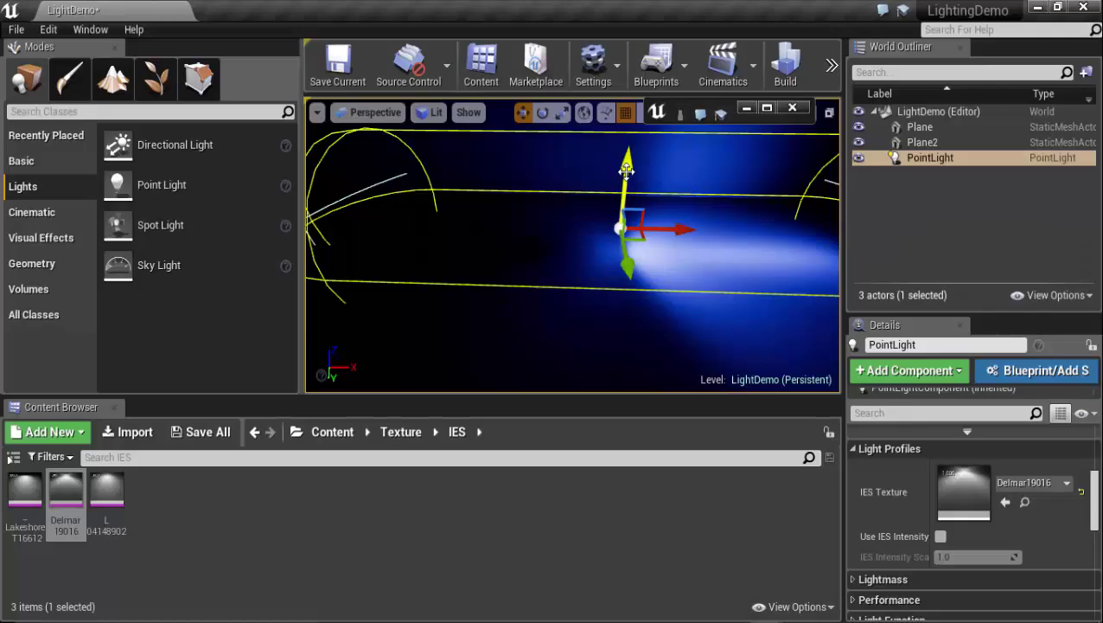
# Step: Raise the point light slightly above the floor and reduce its source length
pyautogui.moveTo(625, 169); pyautogui.dragTo(627, 147)
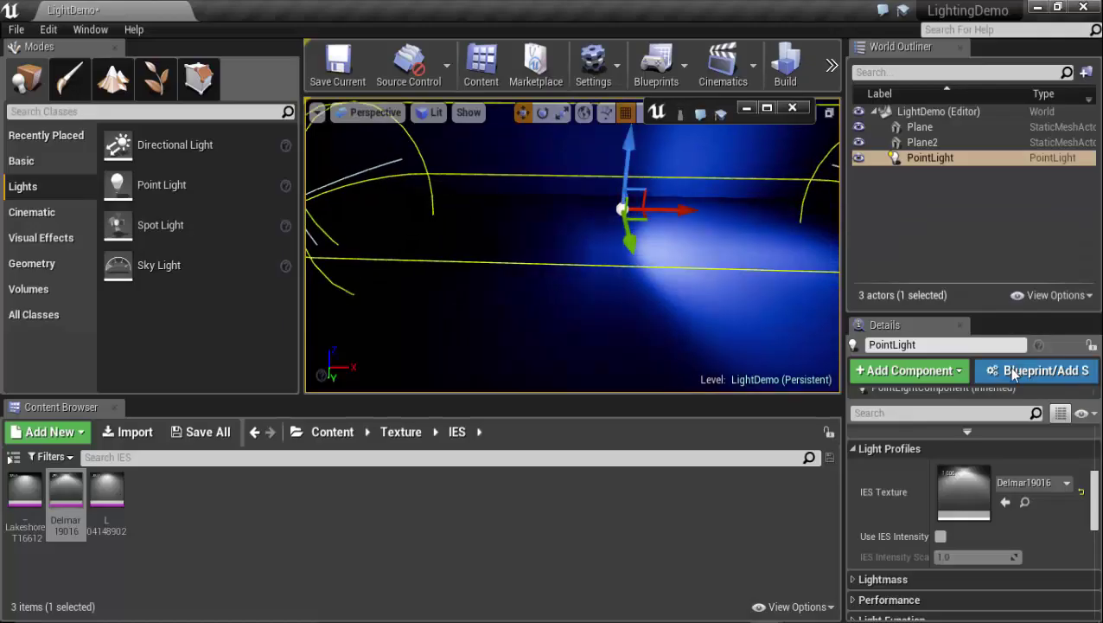
pyautogui.scroll(5, 994, 480)
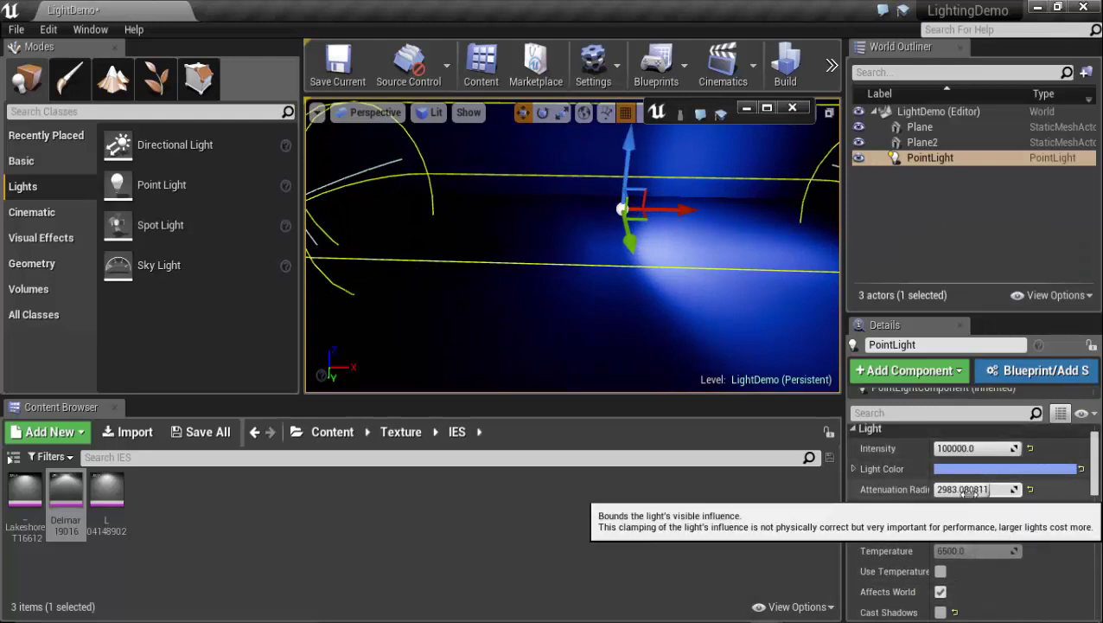
pyautogui.moveTo(967, 528); pyautogui.dragTo(927, 529)
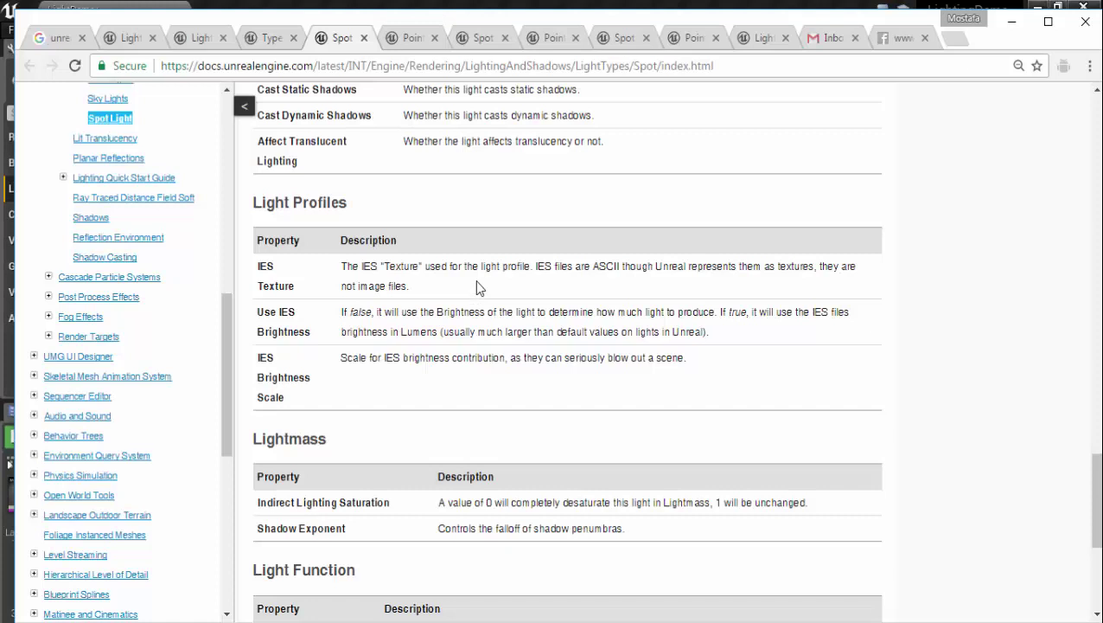
# Step: Read the IES Texture description under Light Profiles on the Spot Light documentation page in the web browser
pyautogui.tripleClick(398, 265)
pyautogui.click(379, 283)
pyautogui.doubleClick(377, 288)
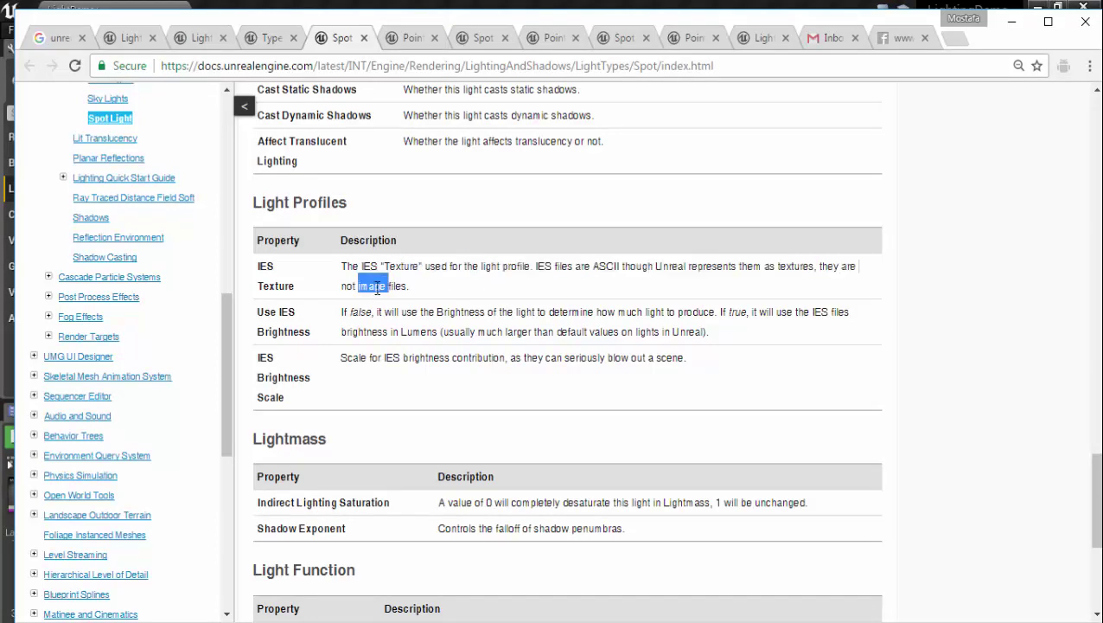
pyautogui.doubleClick(471, 266)
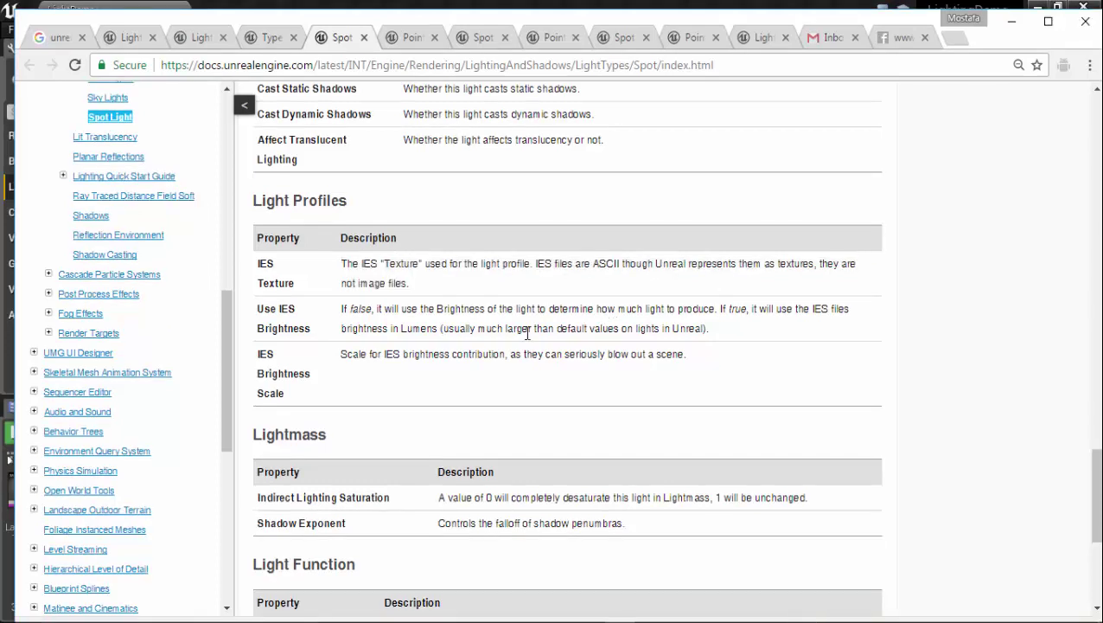
pyautogui.doubleClick(364, 264)
pyautogui.click(363, 266)
pyautogui.moveTo(360, 266); pyautogui.dragTo(422, 272)
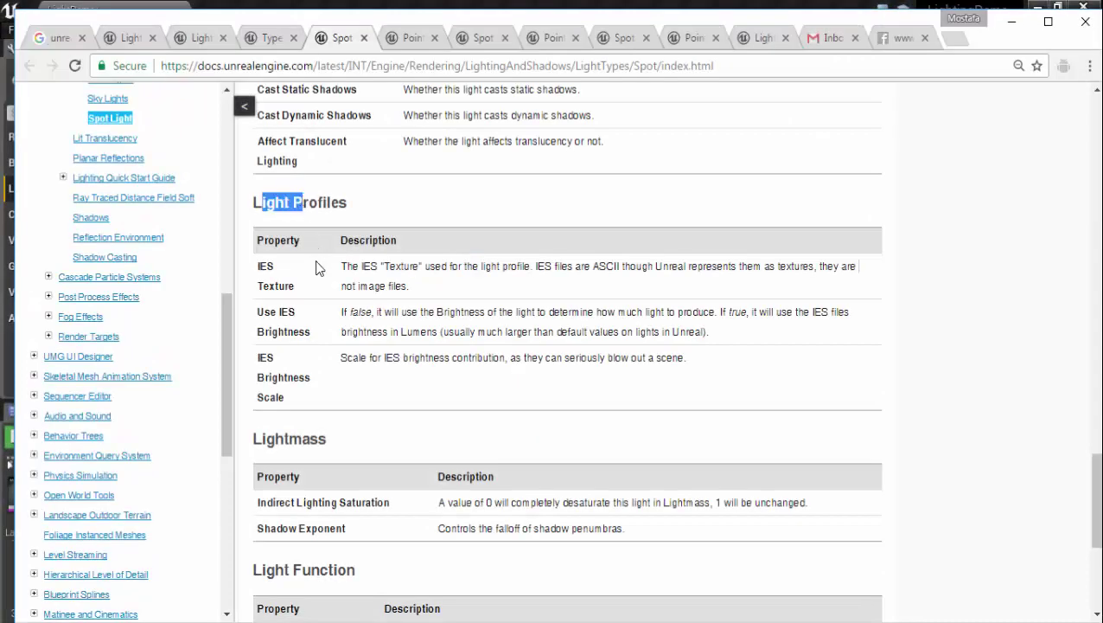
pyautogui.click(318, 268)
pyautogui.tripleClick(348, 288)
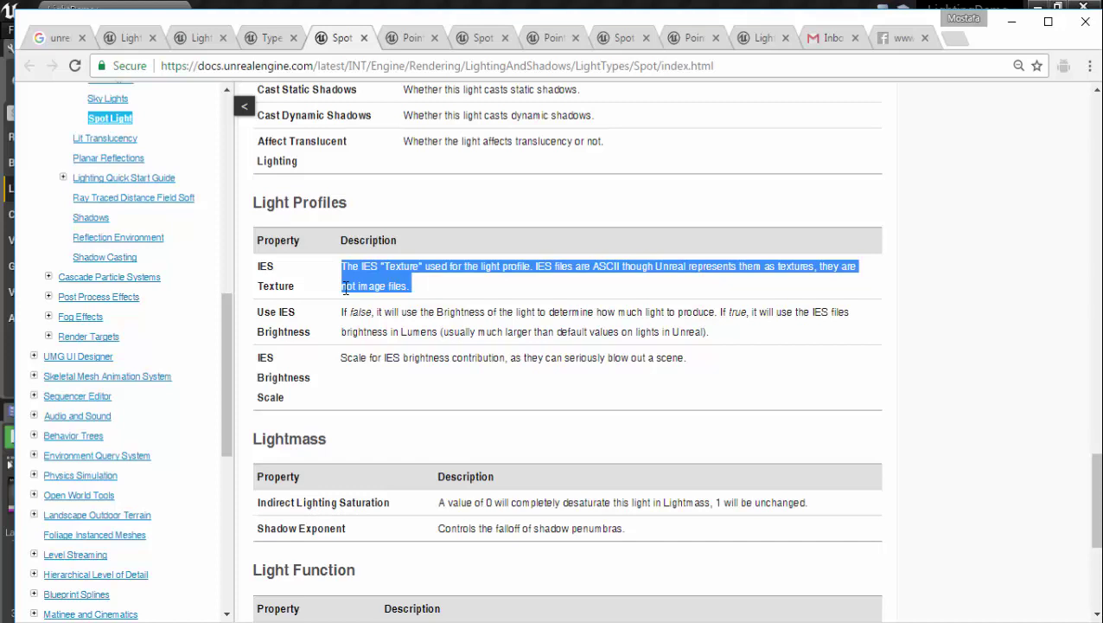
# Step: Look over the Types of Lights documentation page and return to the Spot Light page
pyautogui.hotkey('ctrl', 'shift', 'Tab')
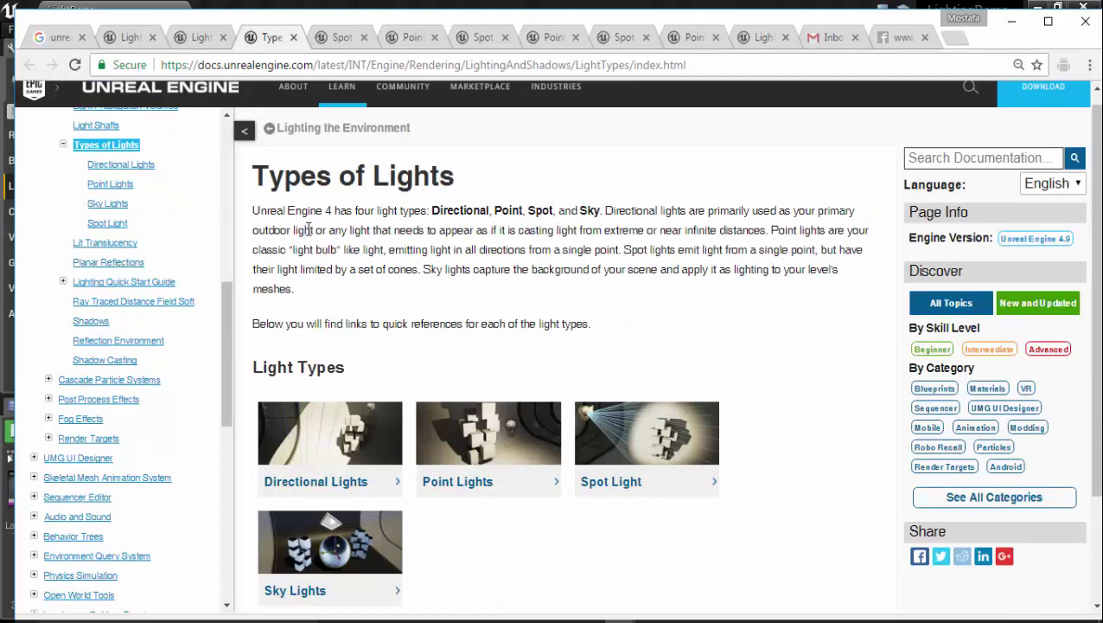
pyautogui.scroll(-2, 320, 259)
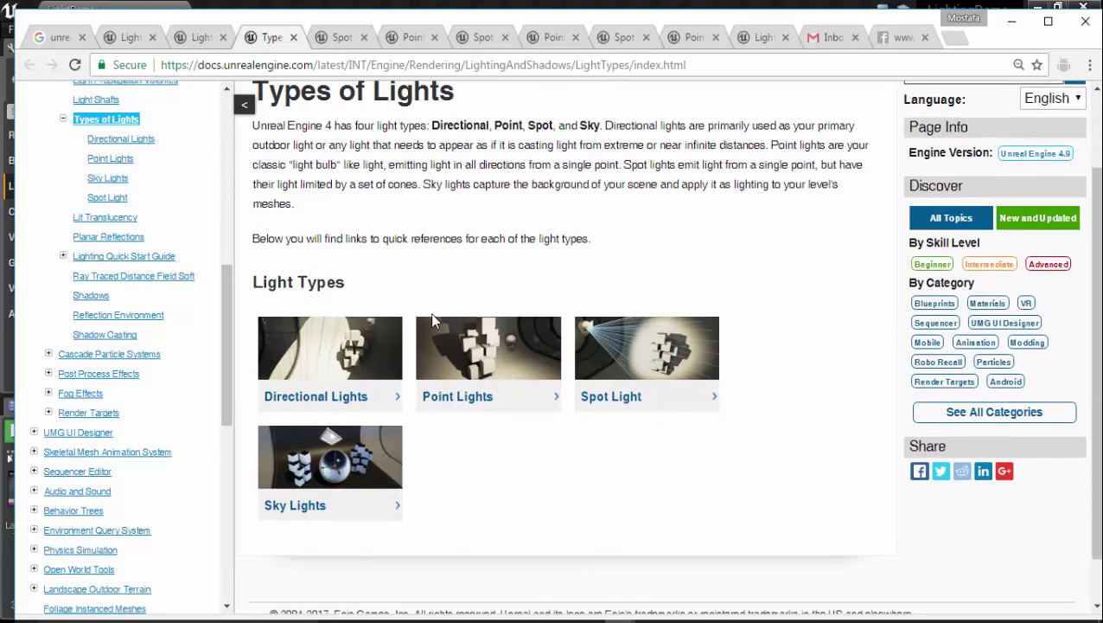
pyautogui.hotkey('ctrl', 'Tab')
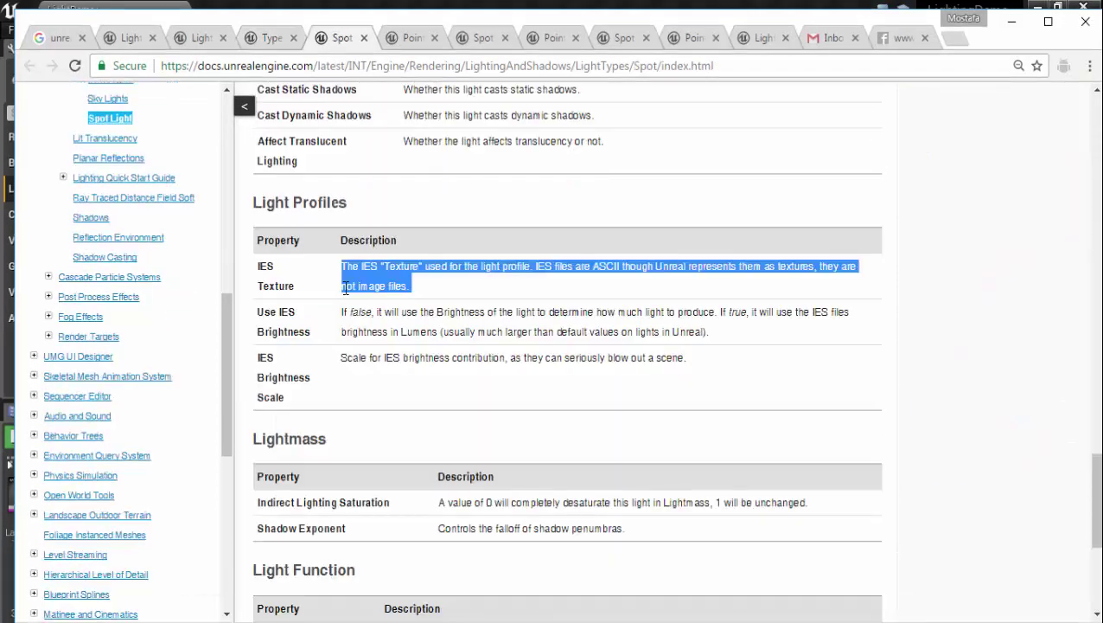